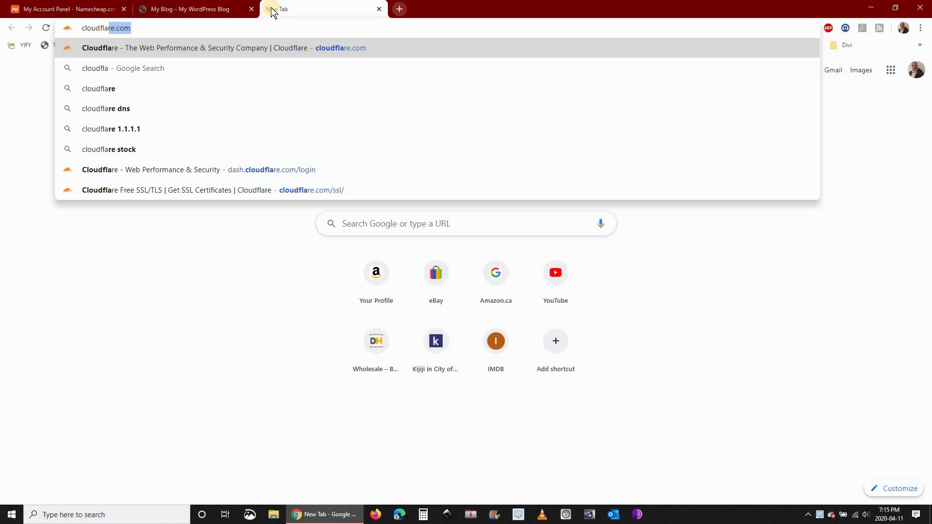
- Open cloudflare.com and log in to the Cloudflare account with the saved credentials
key(Return)
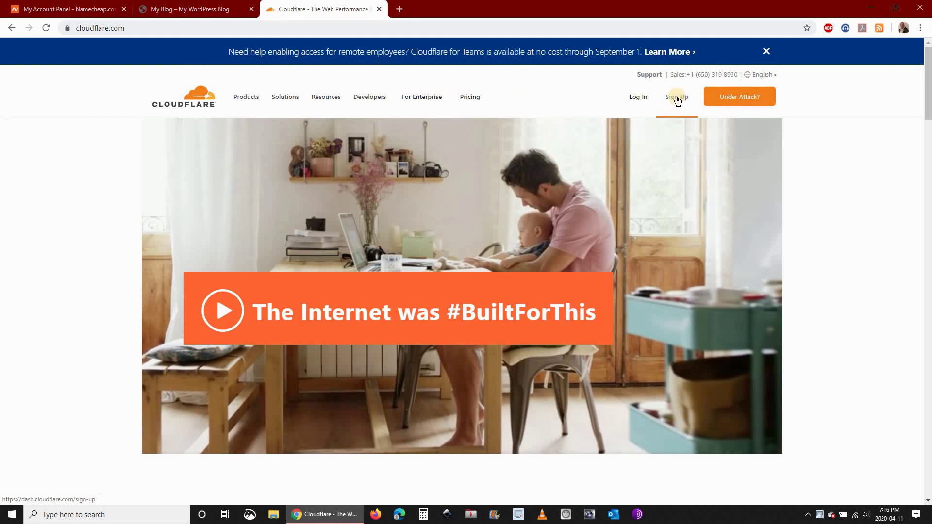
click(638, 98)
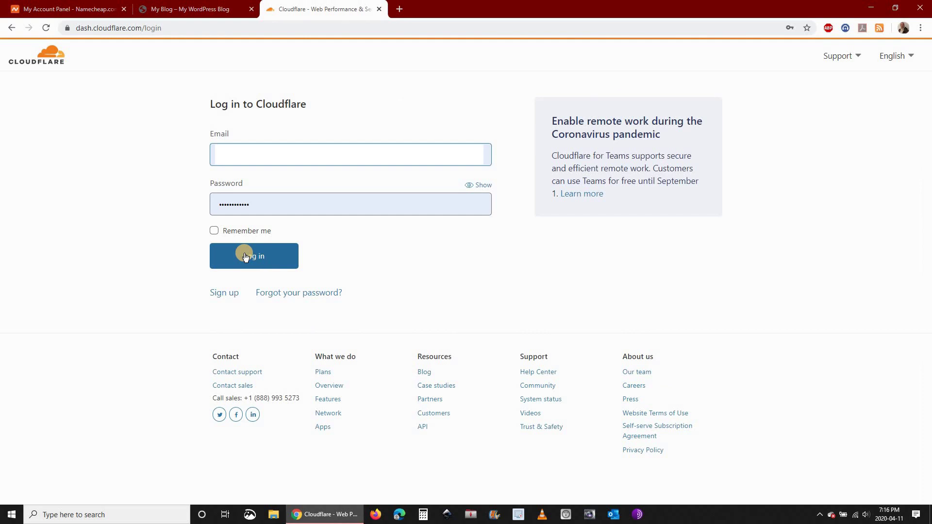
click(245, 256)
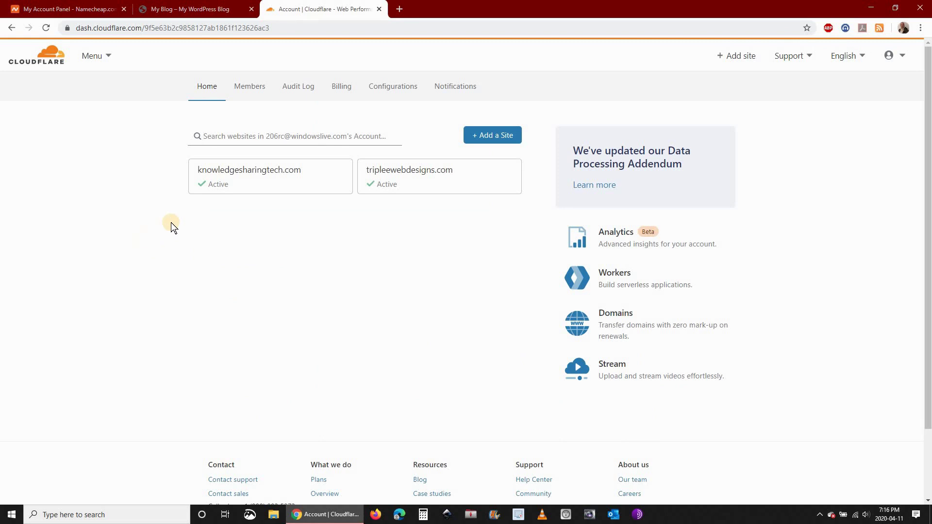
- Add the site thingsiwanttosay.com to the Cloudflare account
click(496, 136)
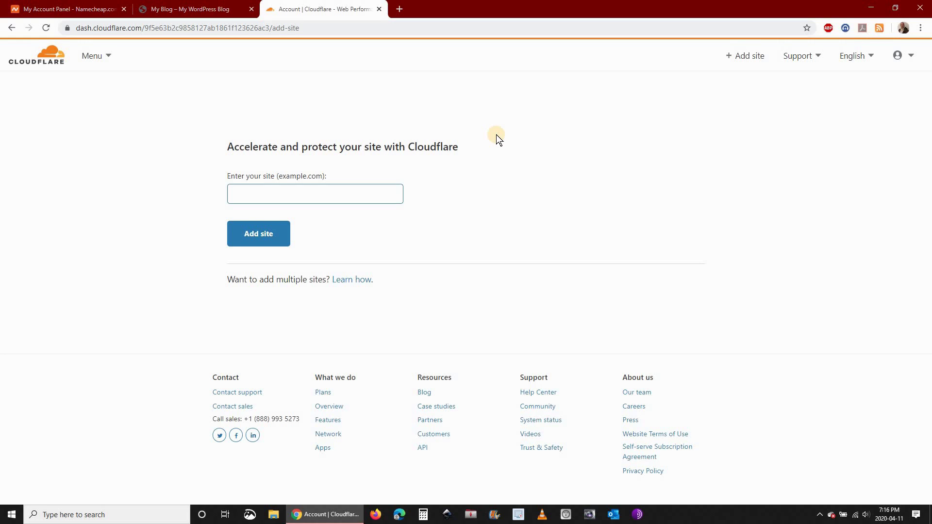
text(thingsiwanttosay.com)
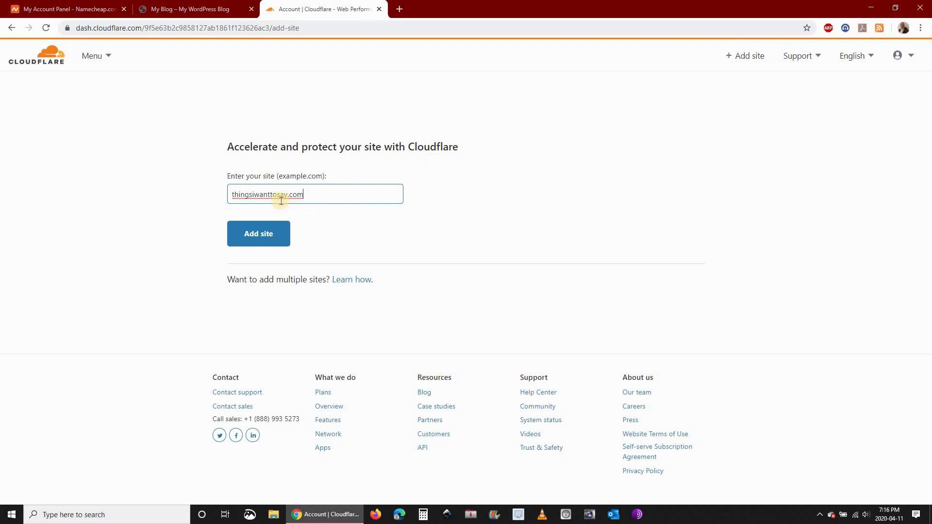
click(264, 234)
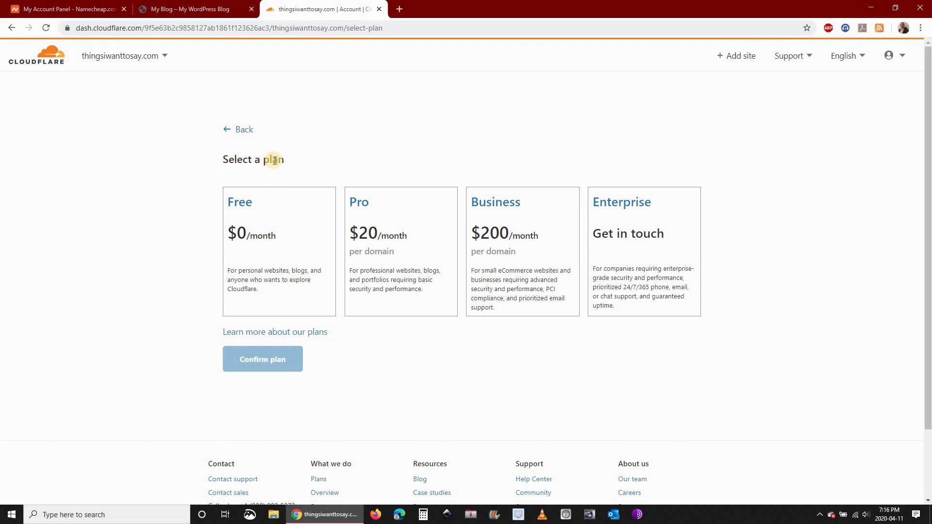
- Choose the Free $0/month plan for the site and accept the scanned DNS records
click(259, 237)
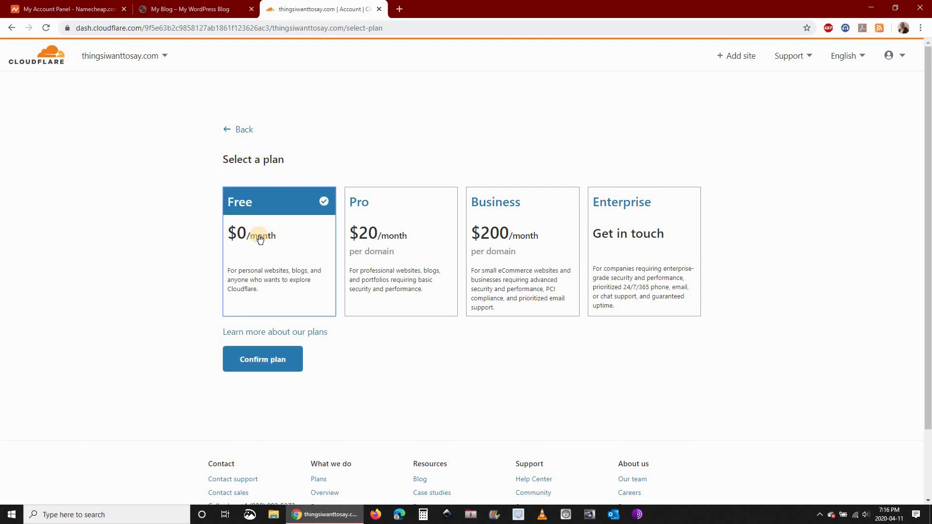
click(260, 362)
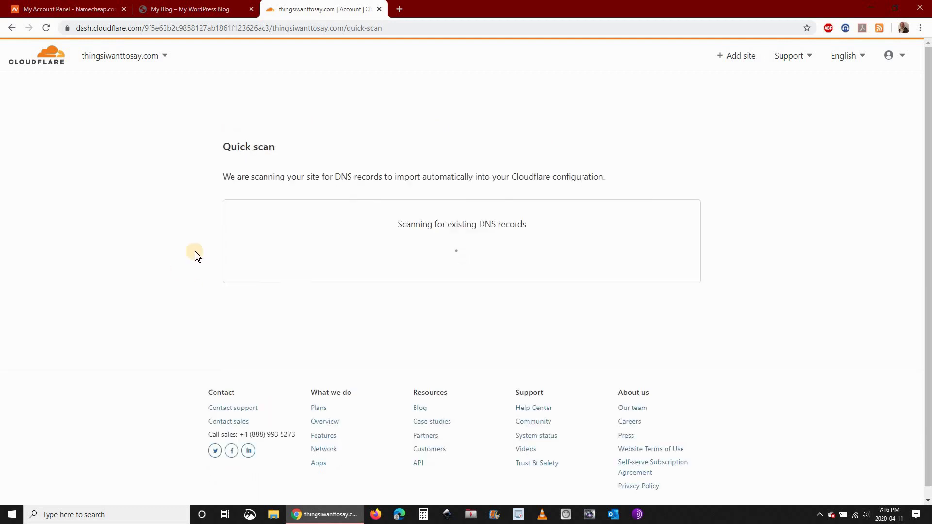
scroll(905, 432, down, 10)
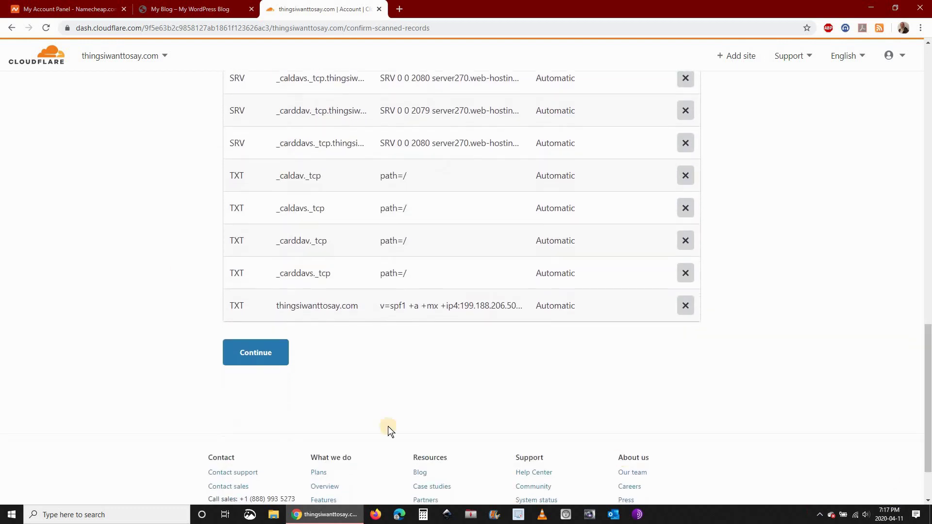
click(256, 356)
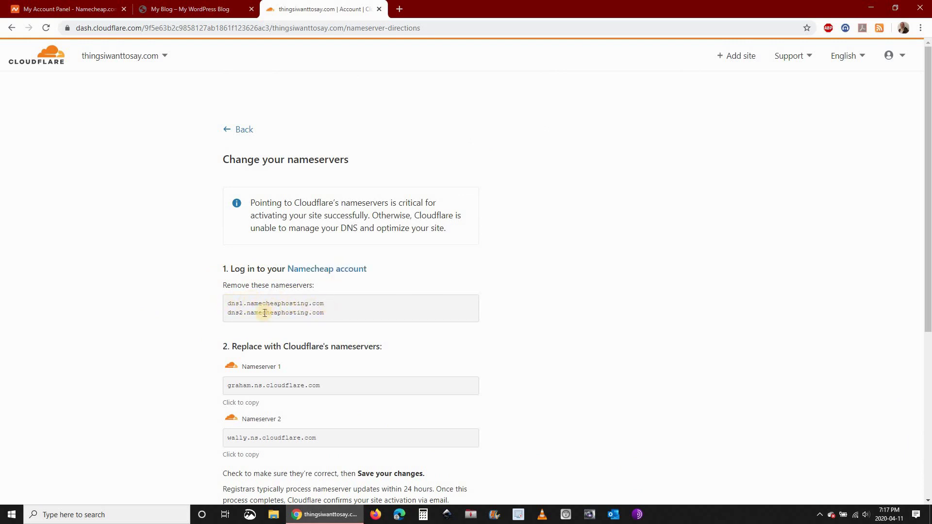
- Copy the two replacement Cloudflare nameservers, wally.ns.cloudflare.com and graham.ns.cloudflare.com
scroll(193, 322, down, 3)
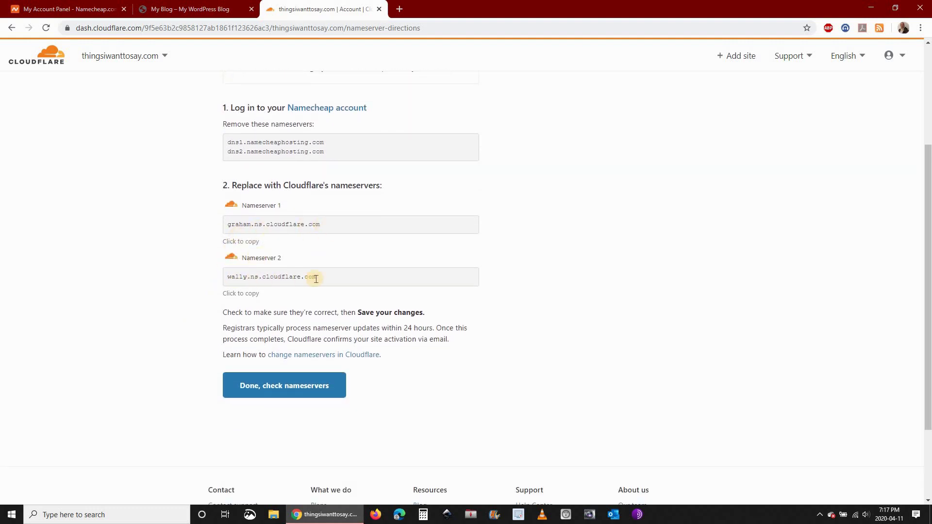
drag(321, 278, 225, 276)
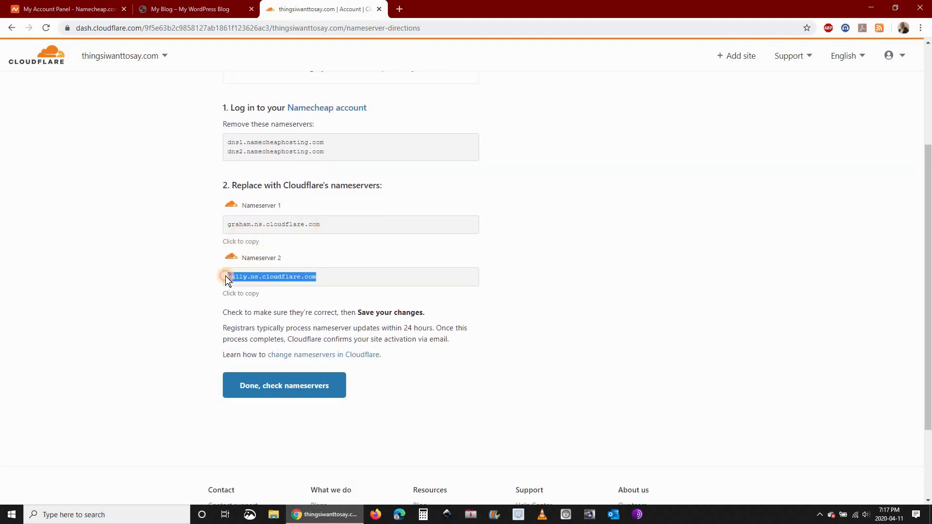
right_click(242, 277)
click(269, 285)
drag(320, 223, 239, 226)
right_click(252, 232)
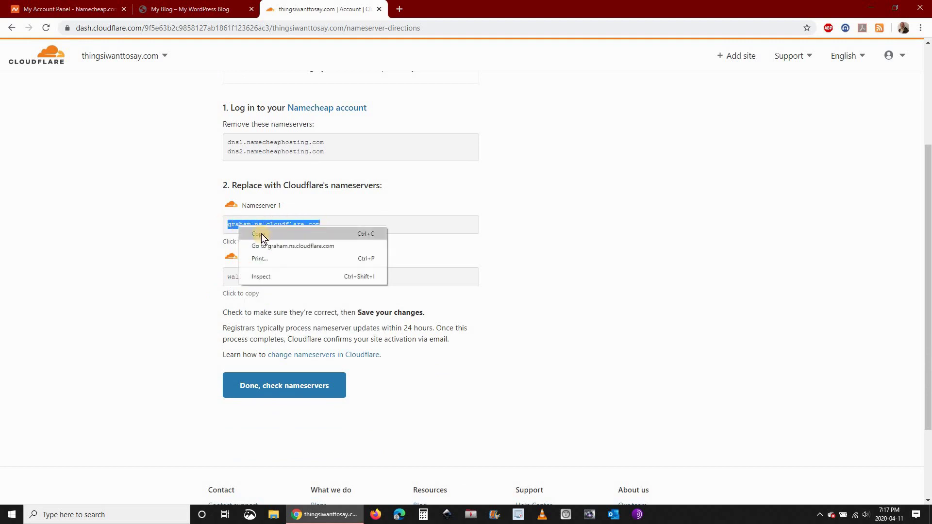
click(261, 235)
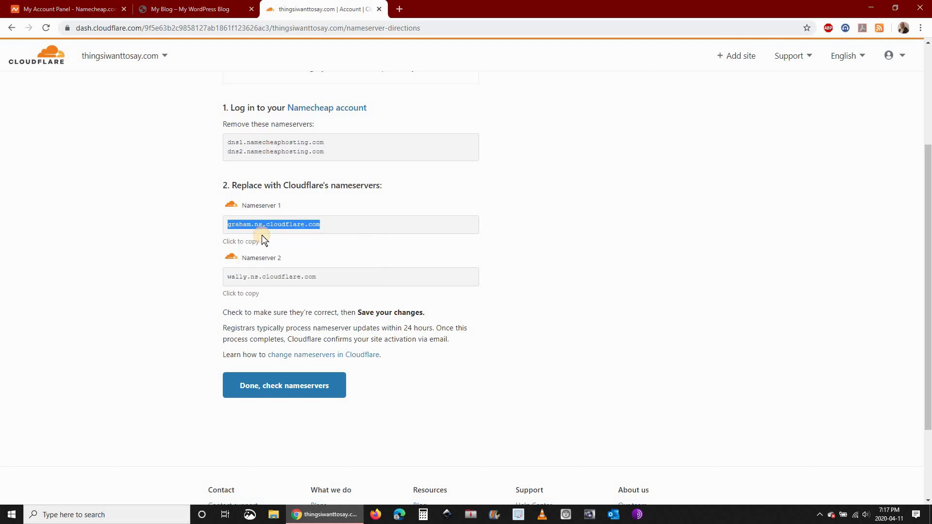
- Switch to the Namecheap account and open the management page of the thingsiwanttosay.com domain
click(68, 8)
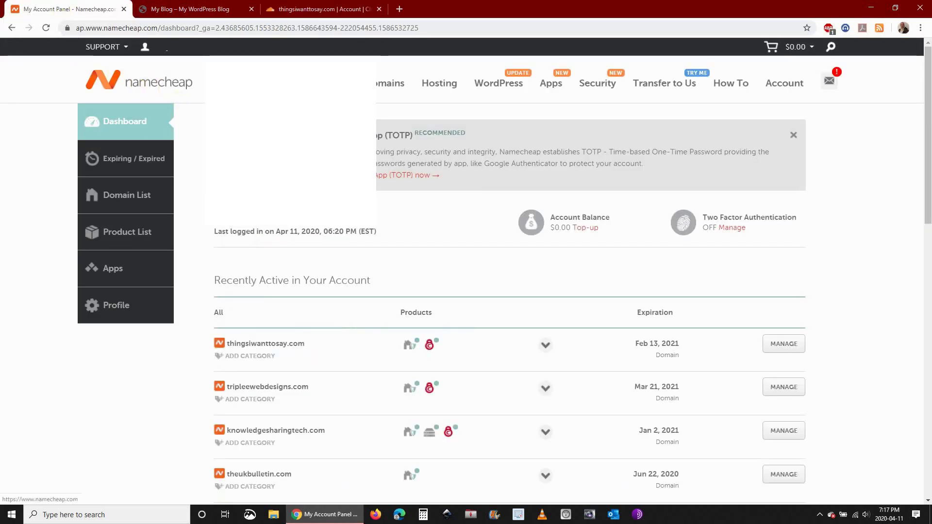
scroll(302, 230, down, 3)
scroll(303, 230, down, 3)
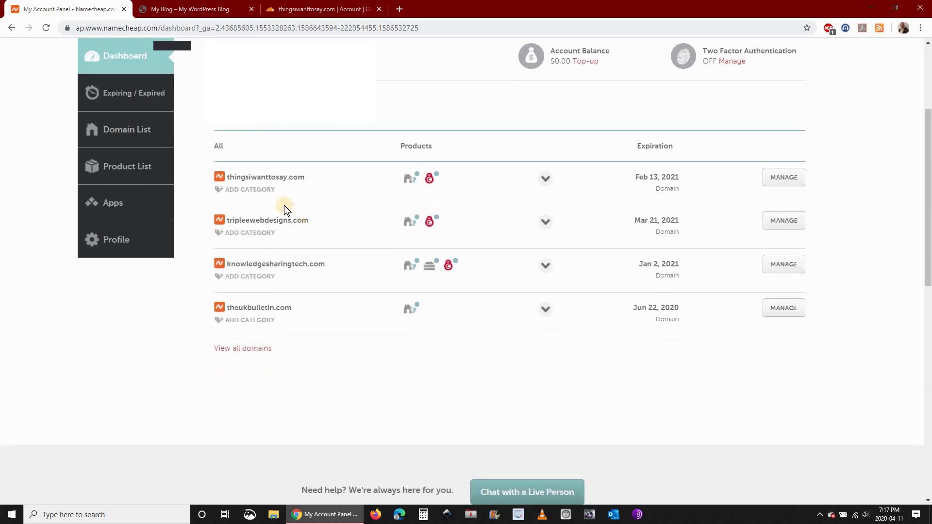
click(780, 178)
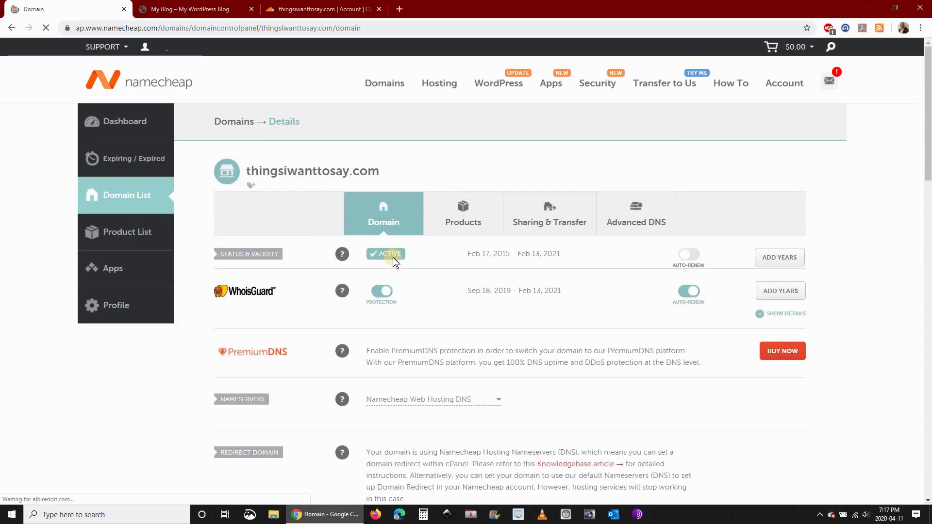
- Set the domain's nameservers to Custom DNS with graham.ns.cloudflare.com and wally.ns.cloudflare.com, and save the change
scroll(339, 267, down, 3)
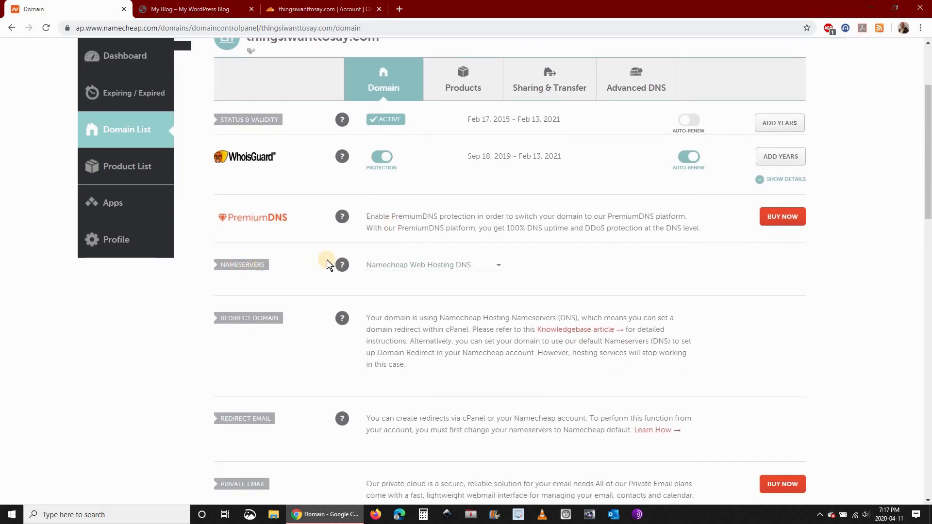
click(499, 265)
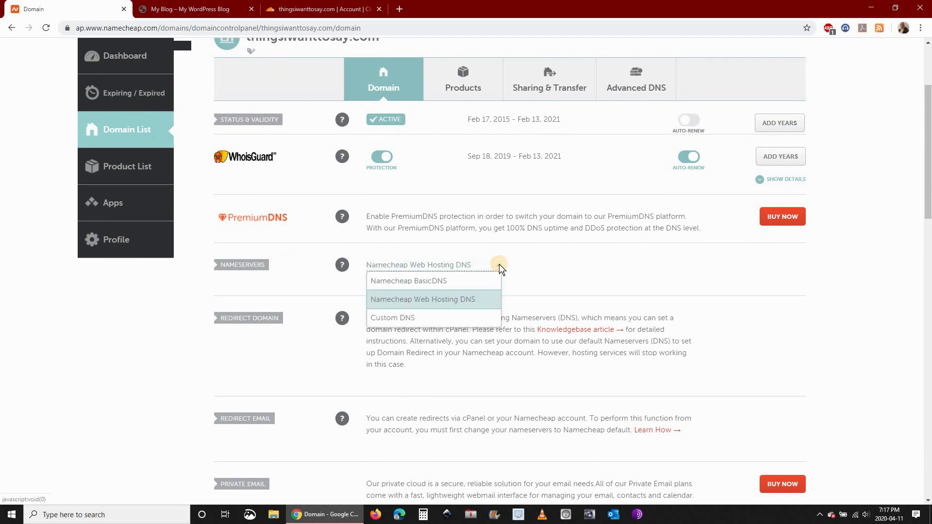
click(388, 319)
click(395, 293)
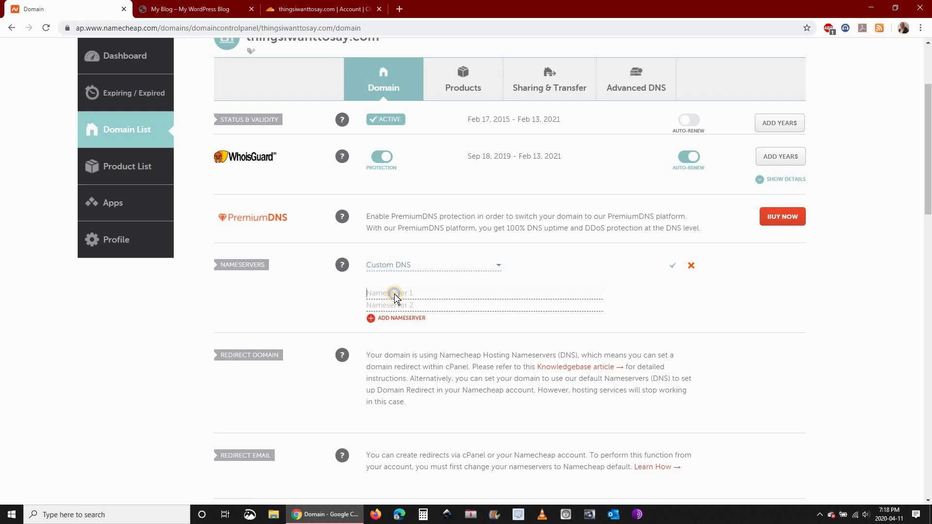
right_click(395, 294)
click(419, 376)
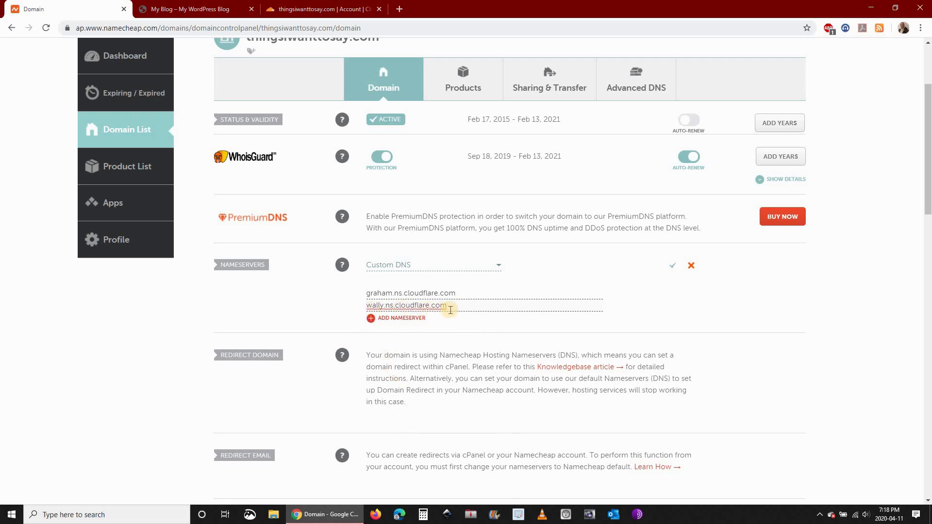
click(673, 266)
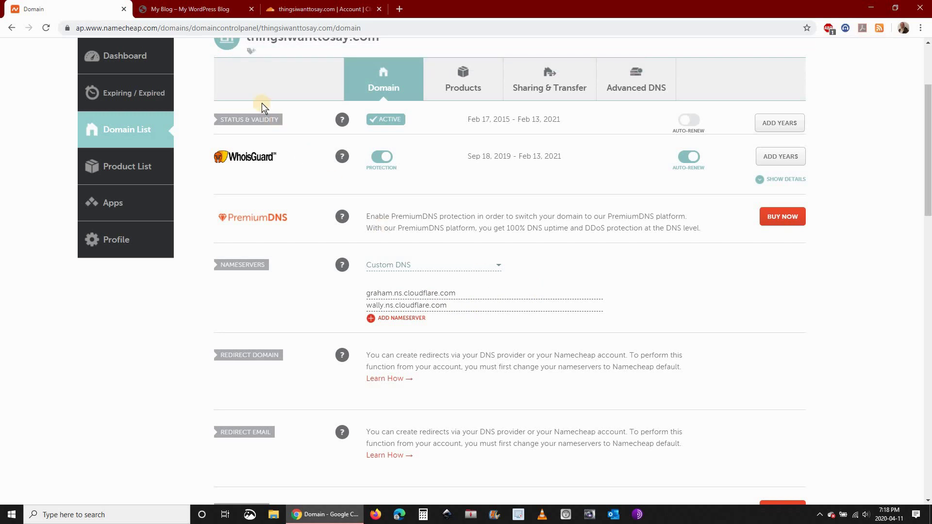
- Return to the Cloudflare site setup and have it check the replaced nameservers
click(282, 9)
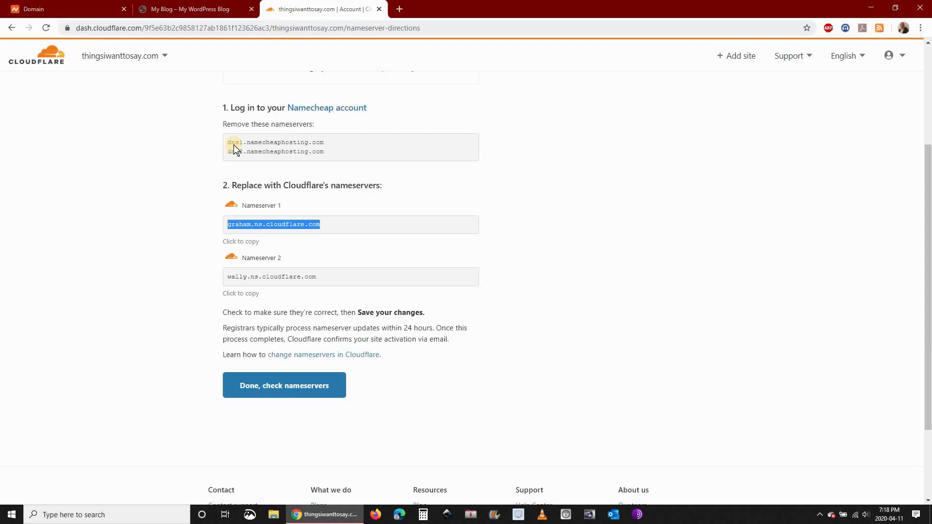
scroll(173, 255, down, 1)
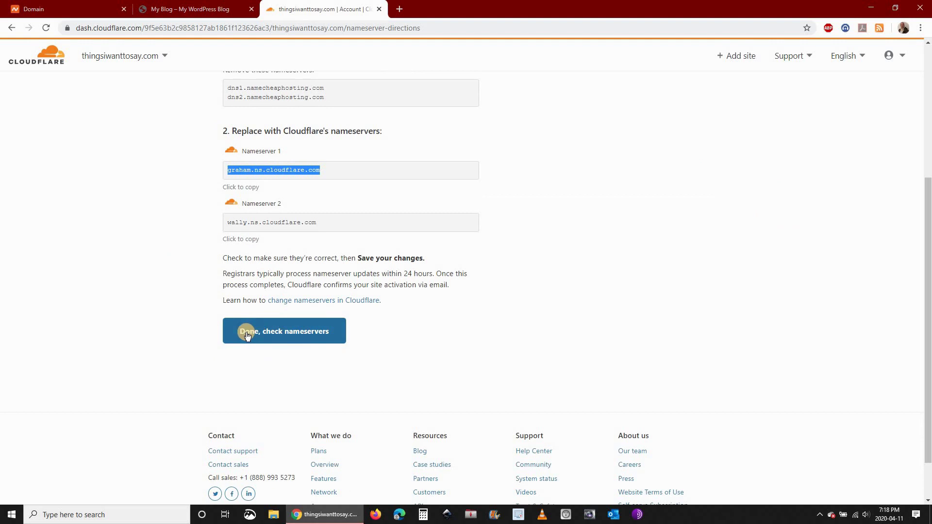
click(278, 333)
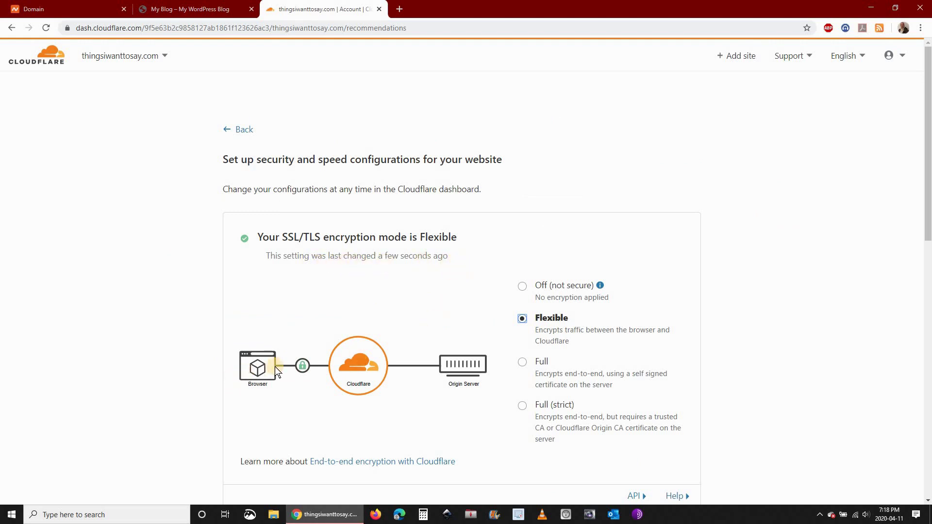
- Turn on Always Use HTTPS and finish the recommended security and speed configuration
scroll(436, 316, down, 3)
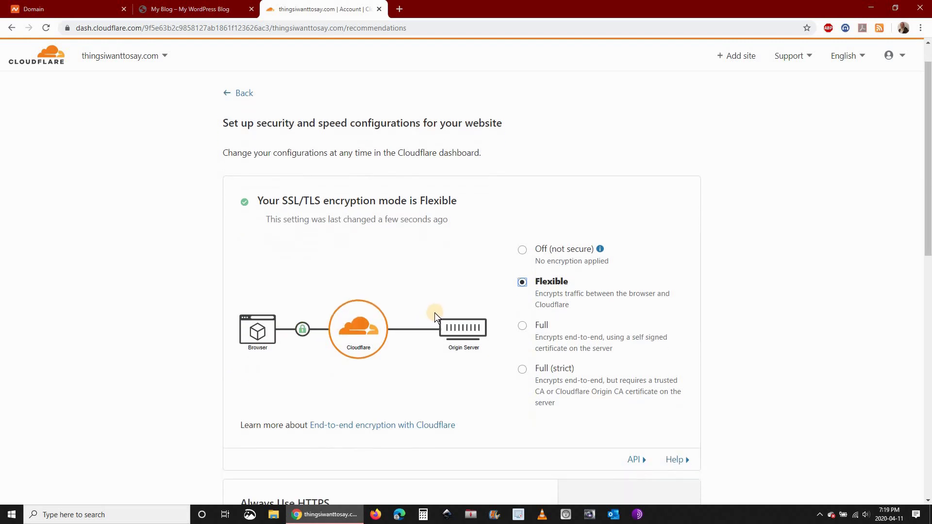
scroll(434, 319, down, 1)
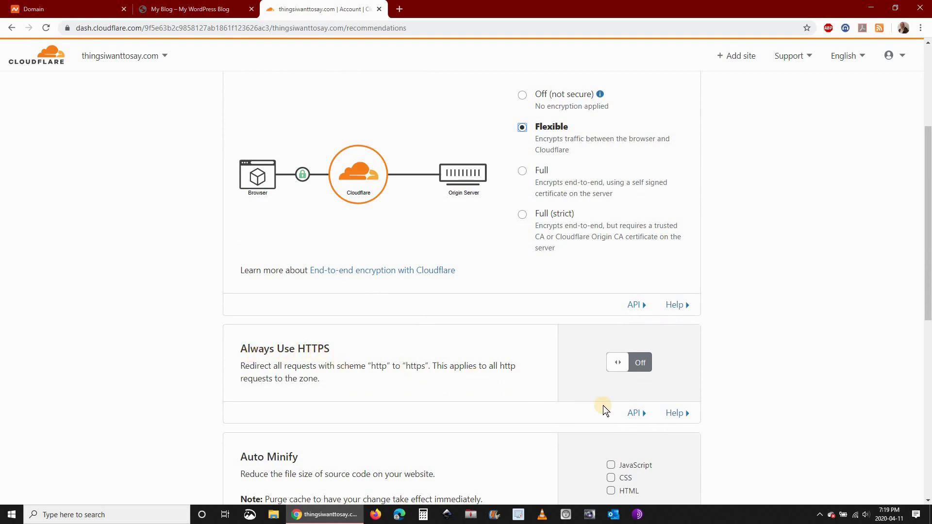
click(620, 364)
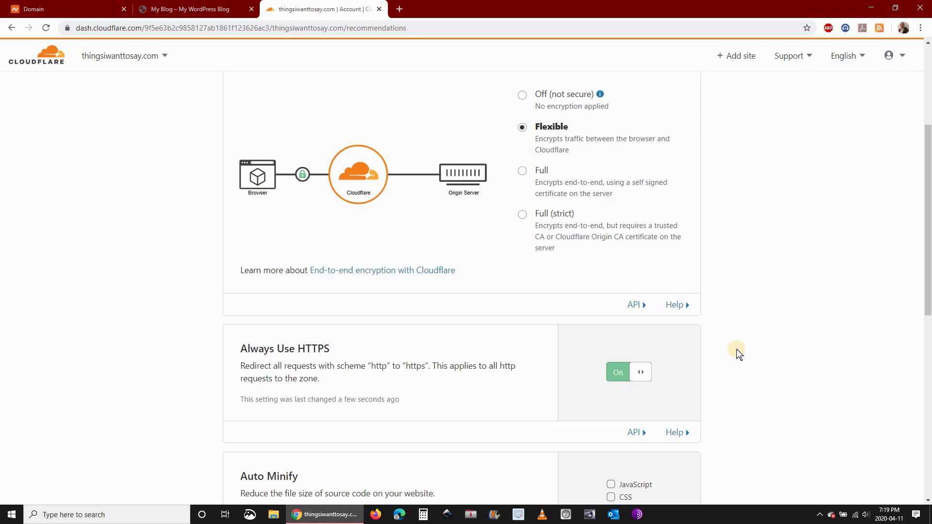
scroll(924, 372, down, 2)
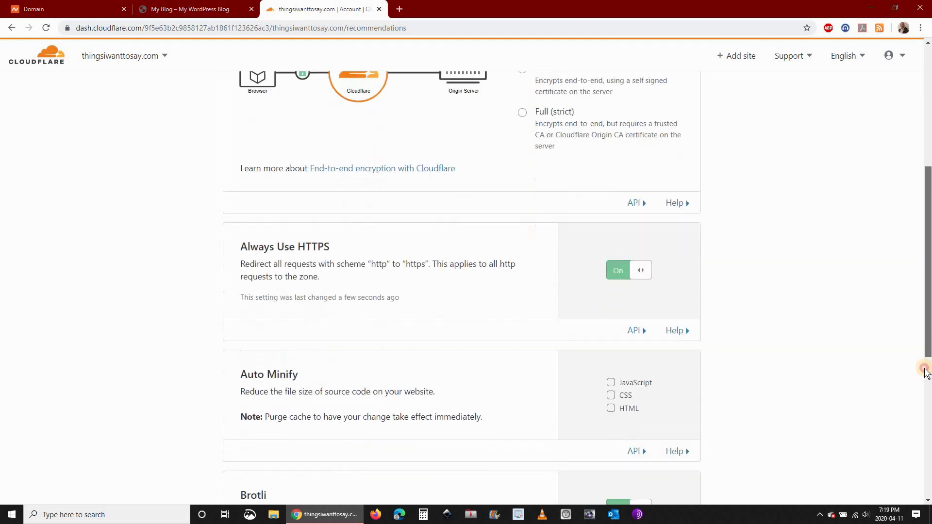
scroll(924, 372, down, 5)
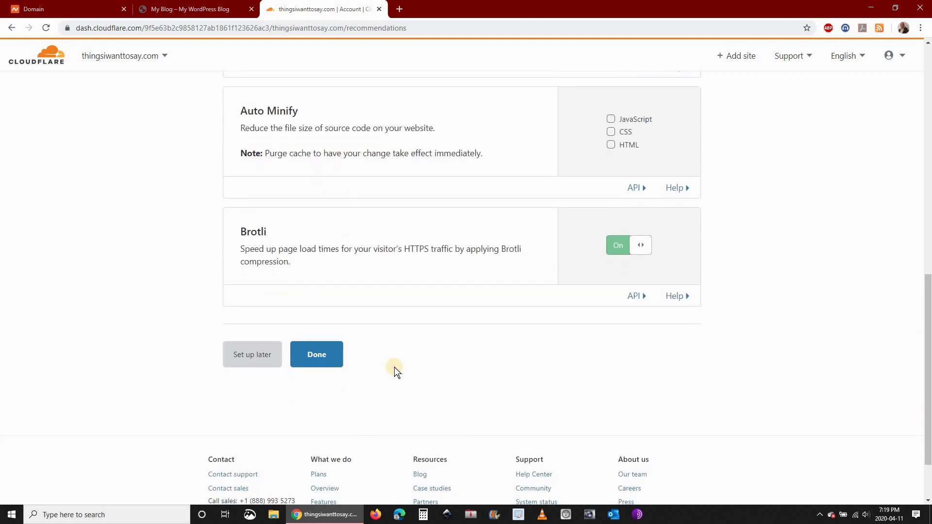
click(313, 352)
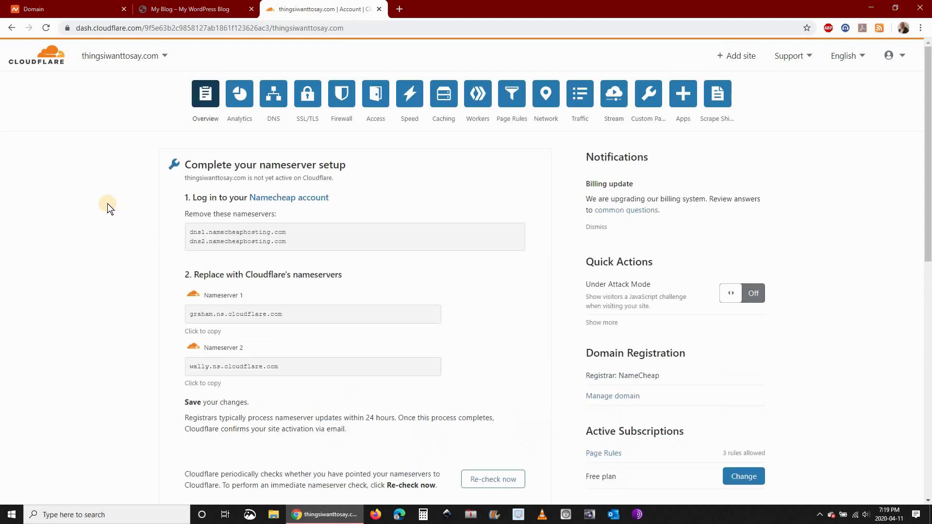
- Request an immediate nameserver re-check for thingsiwanttosay.com and reload the site overview
scroll(97, 193, down, 1)
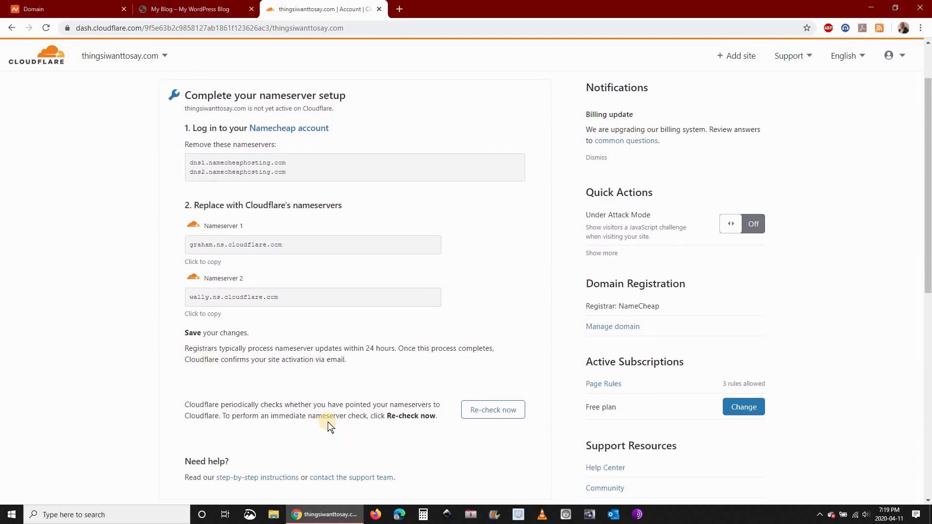
click(496, 411)
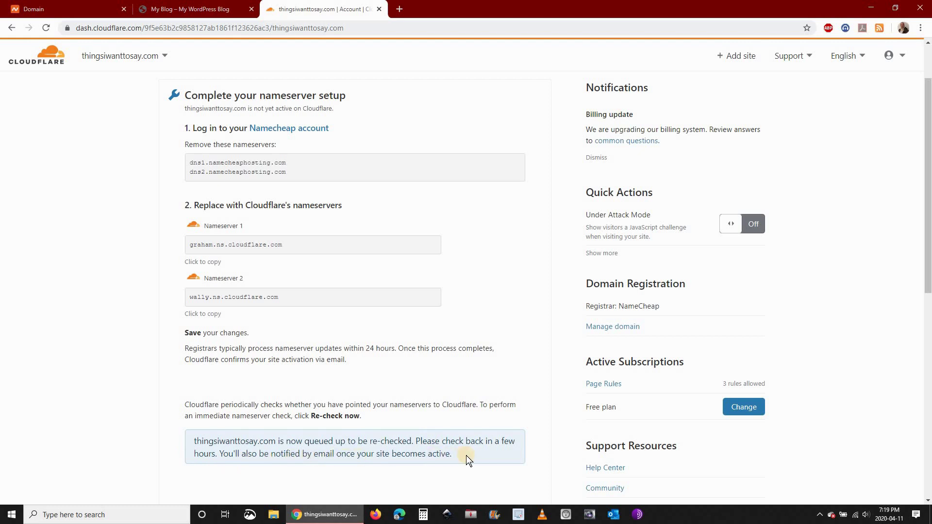
click(43, 28)
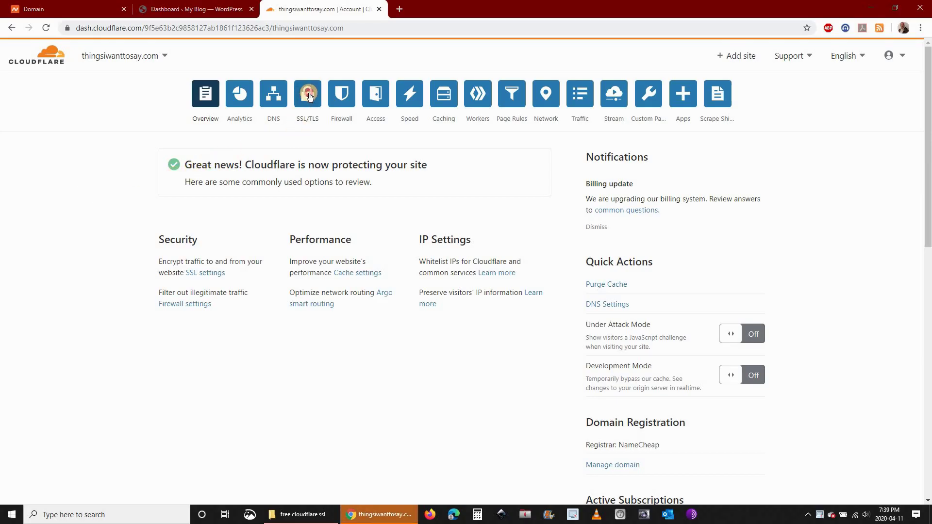
- Set the SSL/TLS encryption mode of thingsiwanttosay.com to Full
click(308, 97)
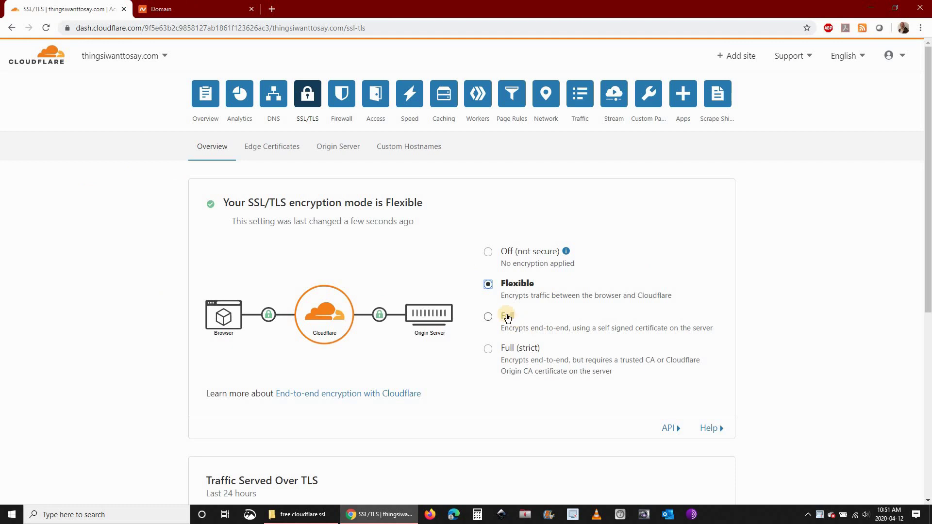
click(507, 317)
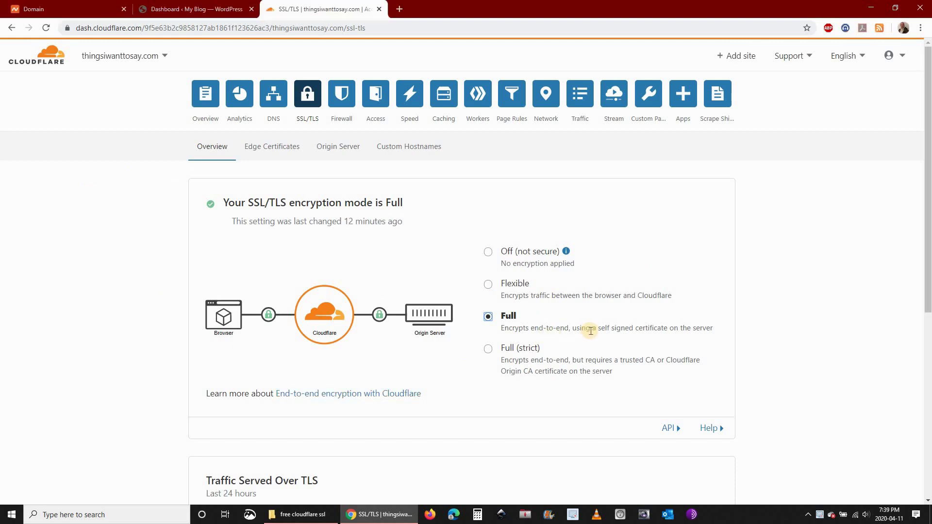
scroll(444, 330, down, 4)
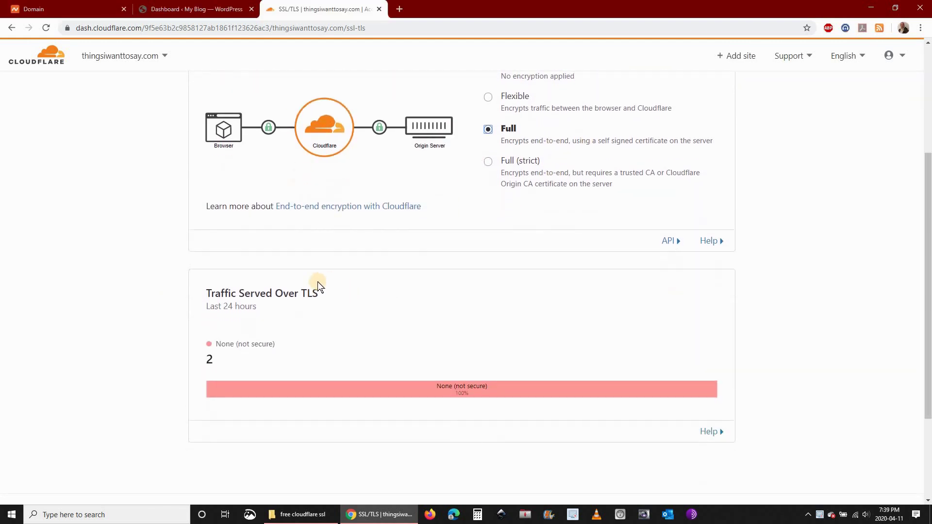
scroll(316, 281, down, 3)
scroll(313, 282, up, 7)
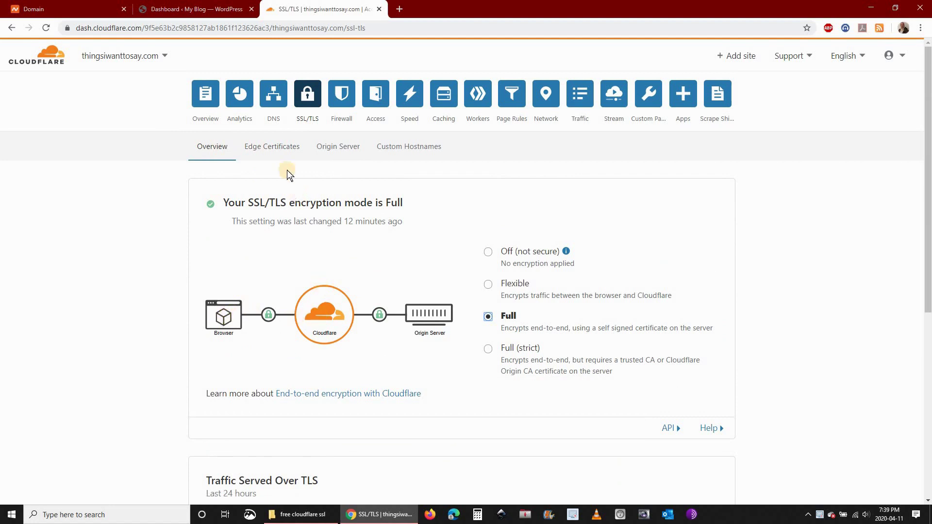
- Review the edge certificates of thingsiwanttosay.com and return to the SSL/TLS encryption mode overview
click(284, 148)
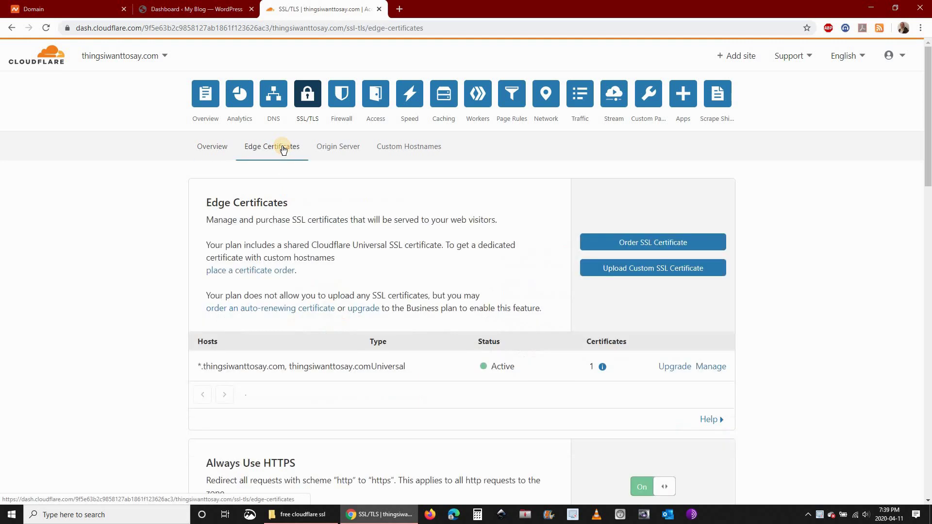
scroll(303, 216, down, 1)
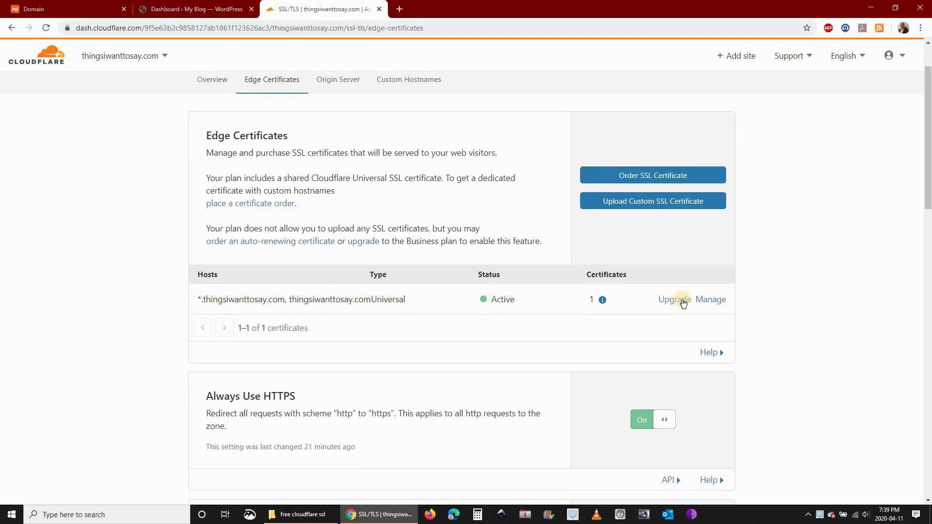
scroll(292, 184, up, 1)
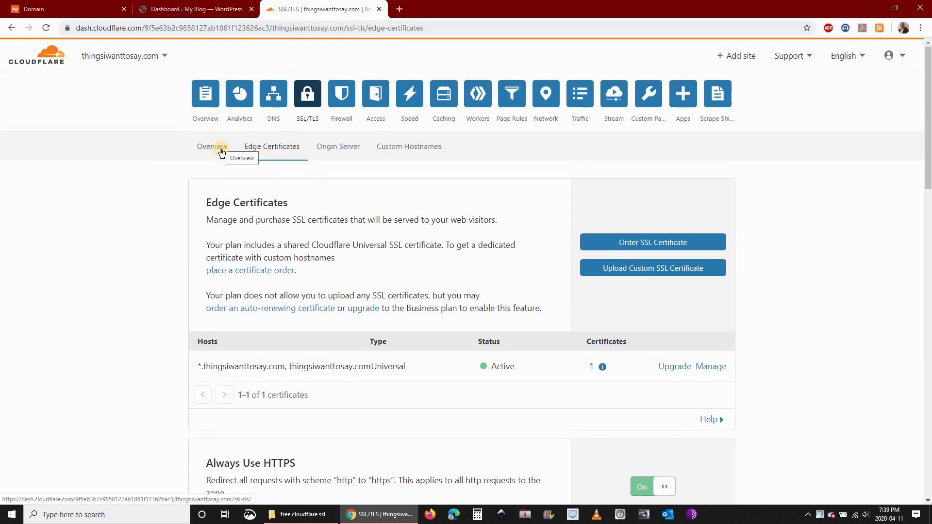
click(221, 152)
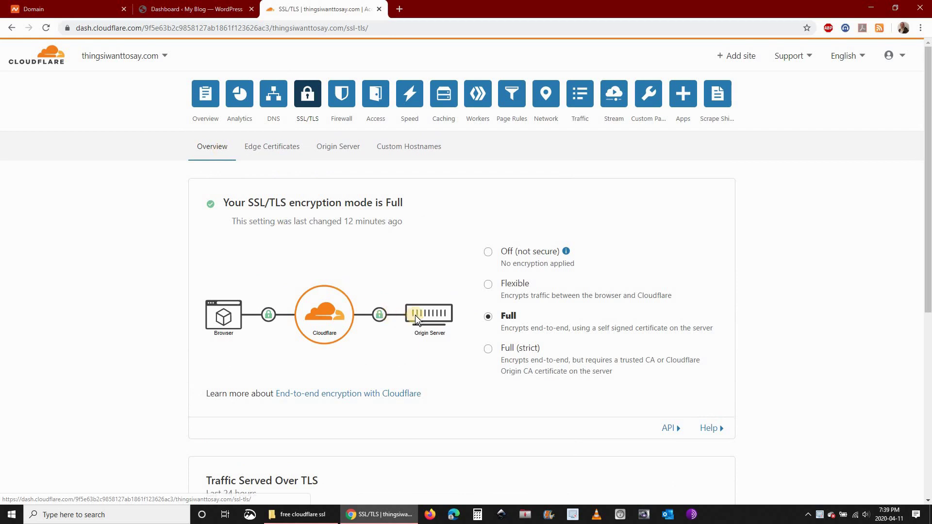
- Generate a Cloudflare origin certificate for *.thingsiwanttosay.com and thingsiwanttosay.com with an RSA private key and 15 years validity, and review the generated texts
click(338, 148)
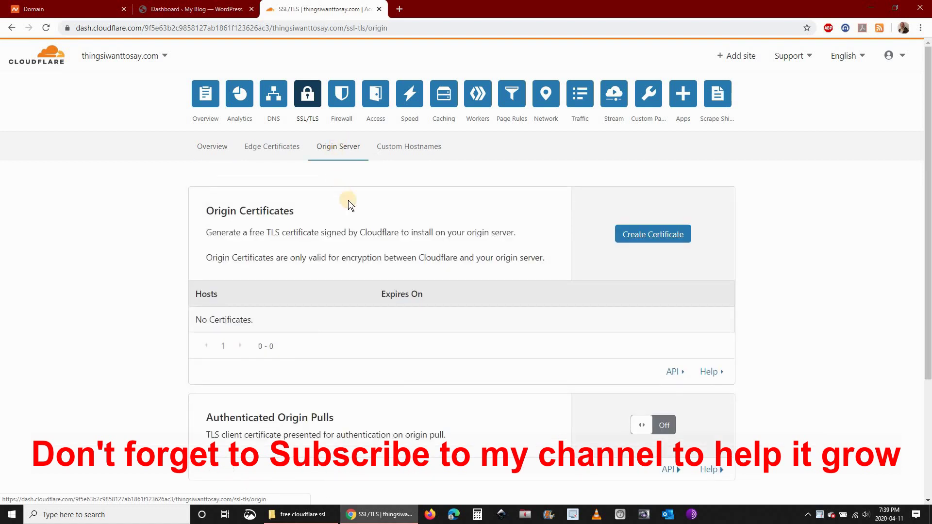
scroll(348, 200, down, 1)
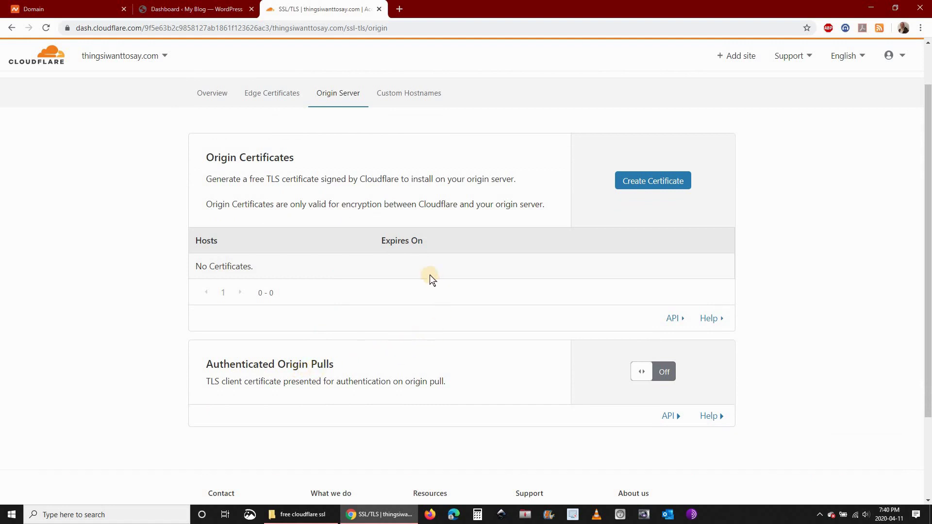
scroll(452, 252, up, 1)
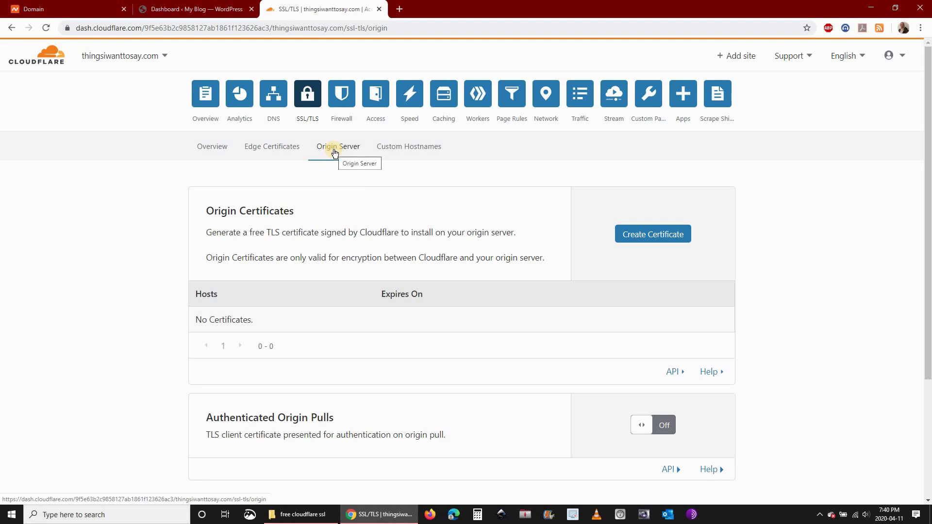
click(652, 234)
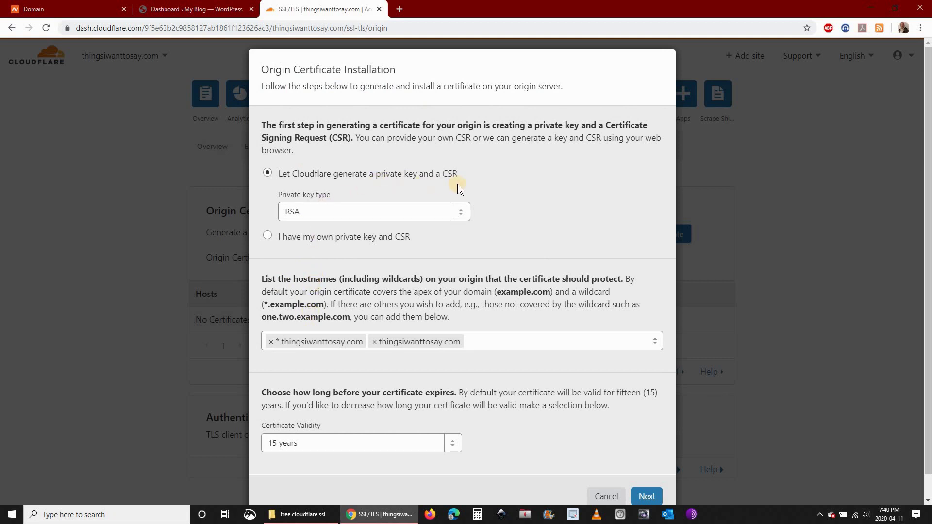
click(650, 496)
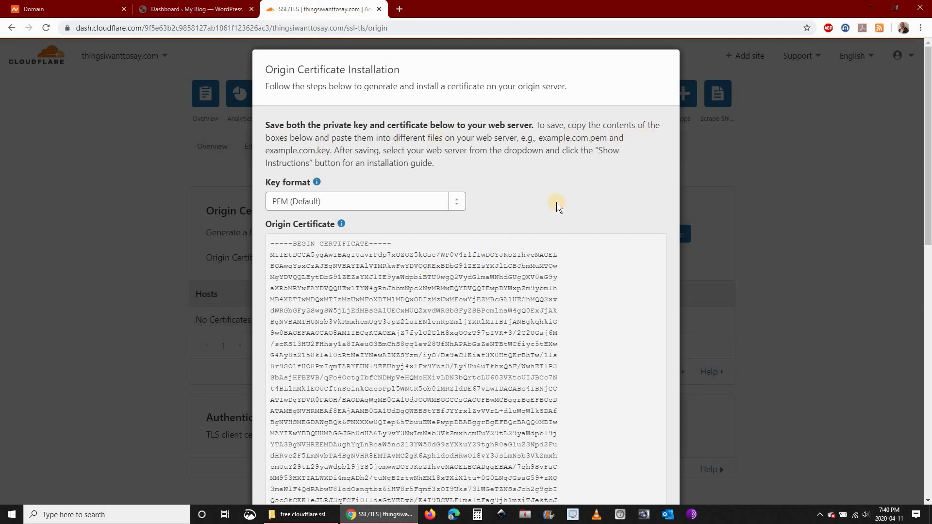
scroll(626, 210, down, 7)
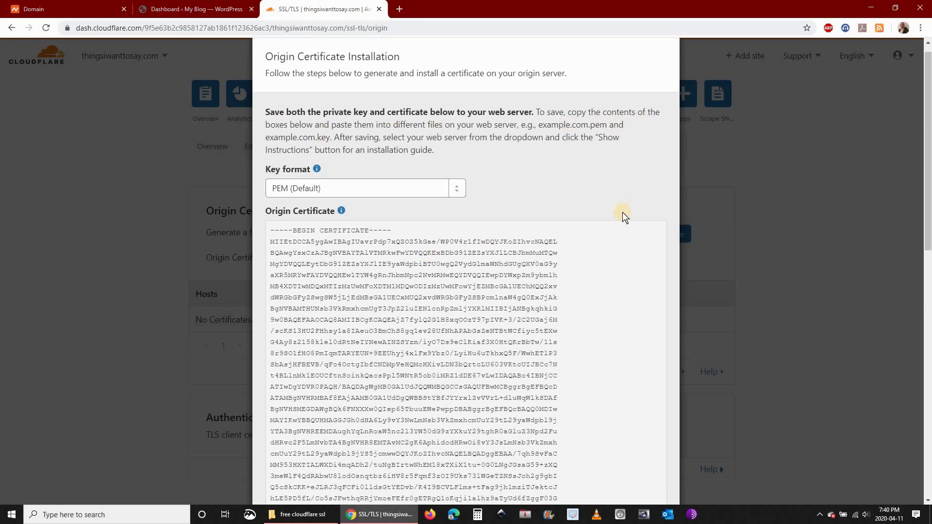
scroll(618, 227, down, 4)
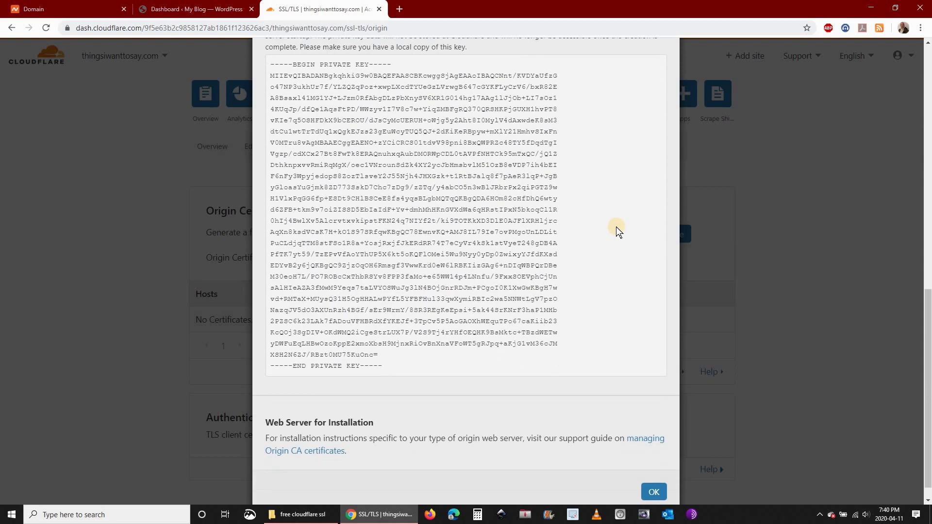
scroll(615, 230, up, 2)
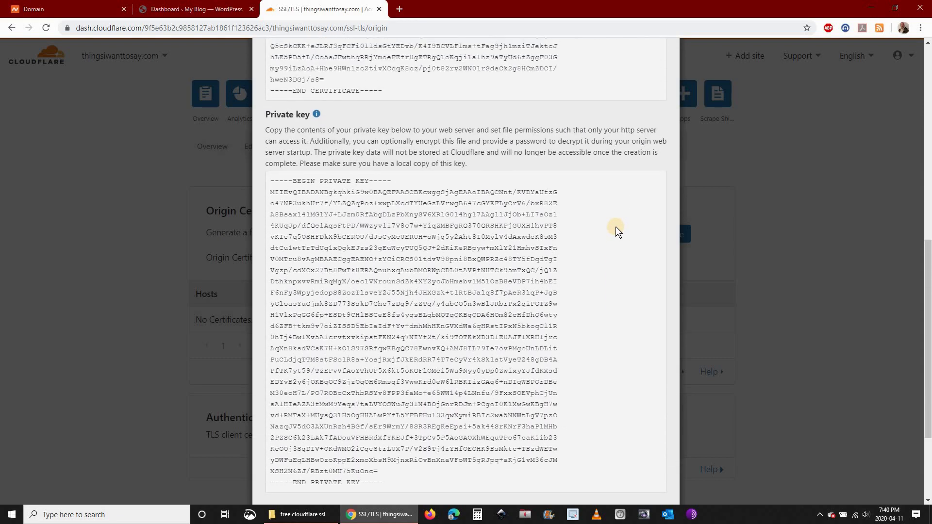
scroll(615, 227, up, 10)
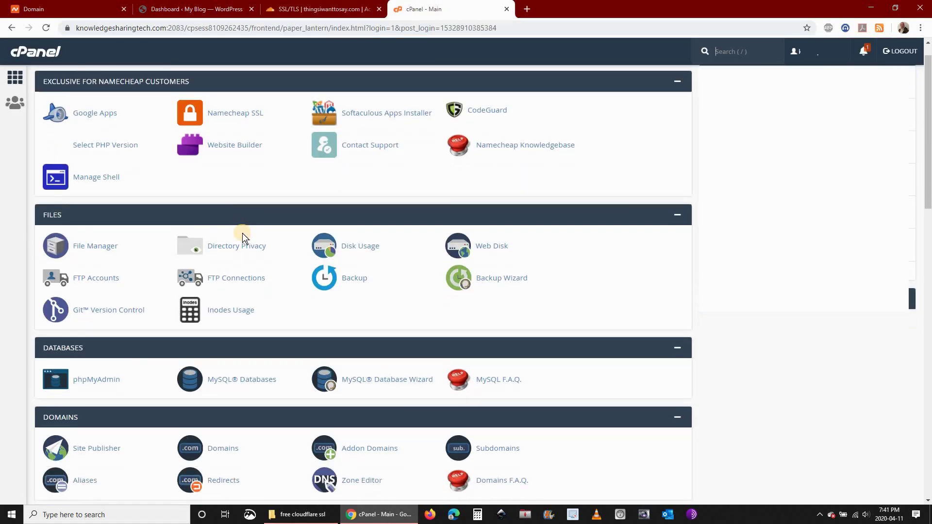
- In the hosting account's cPanel, open the SSL/TLS manager's page for managing SSL sites
scroll(242, 232, down, 2)
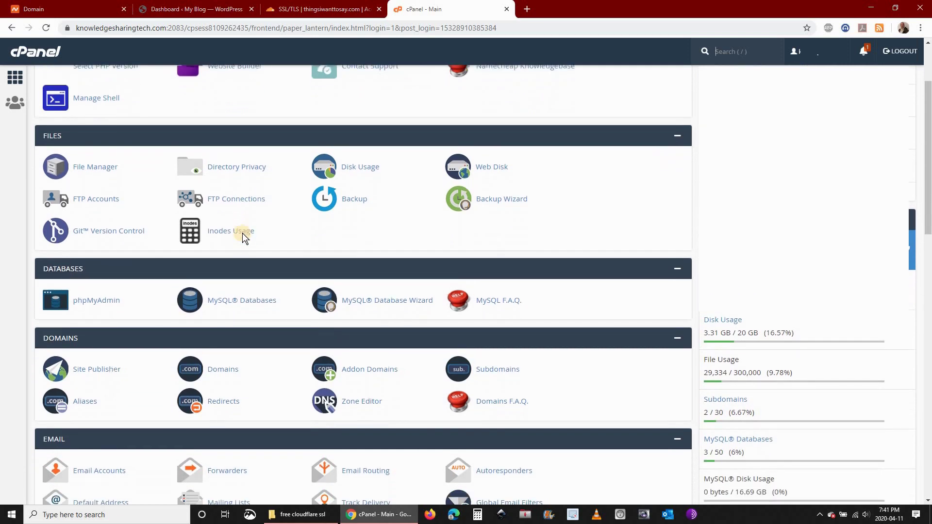
scroll(243, 233, down, 2)
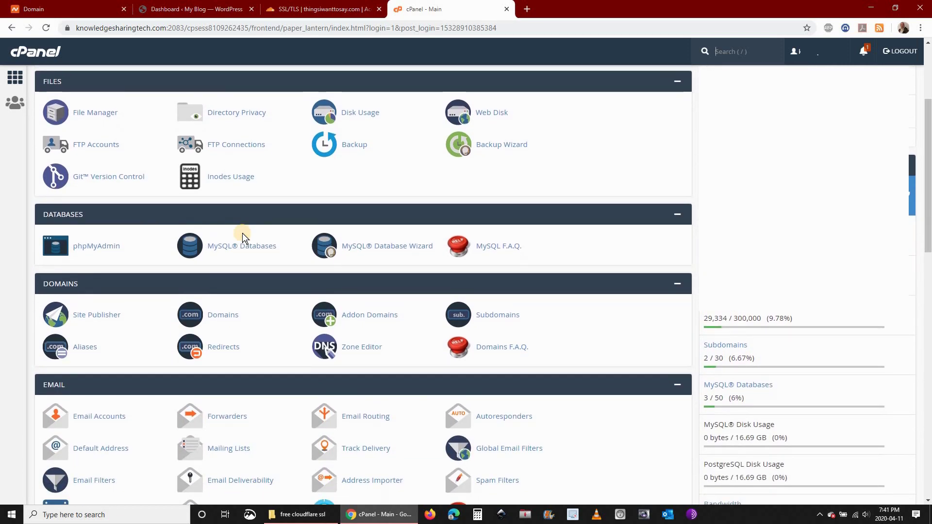
scroll(243, 237, down, 6)
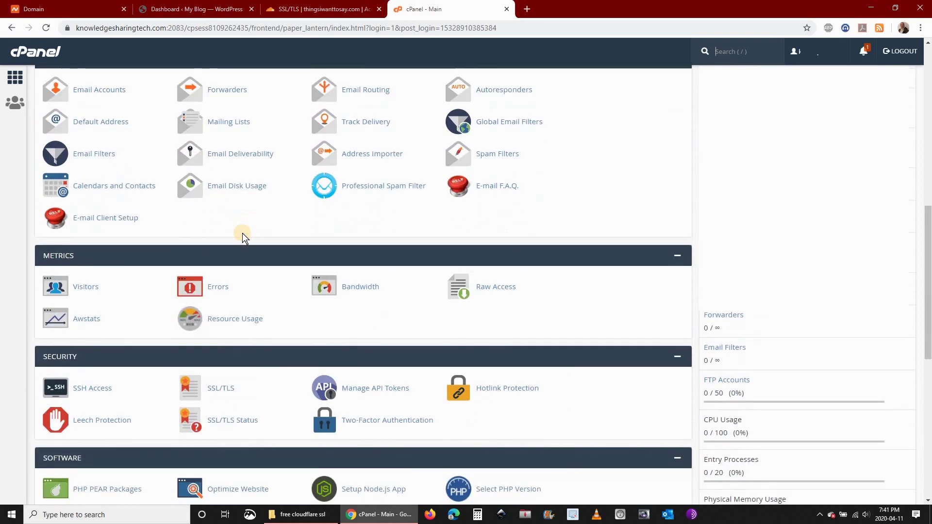
scroll(242, 262, down, 2)
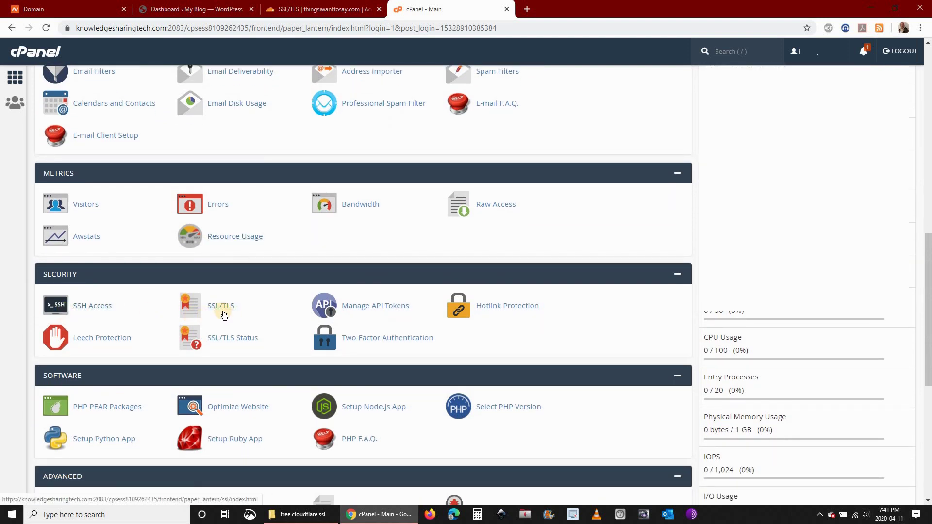
click(220, 307)
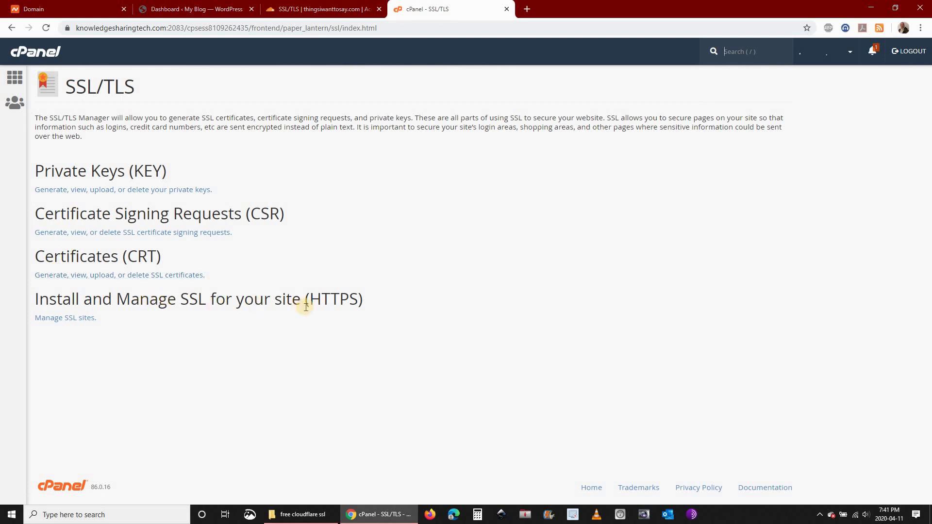
click(49, 321)
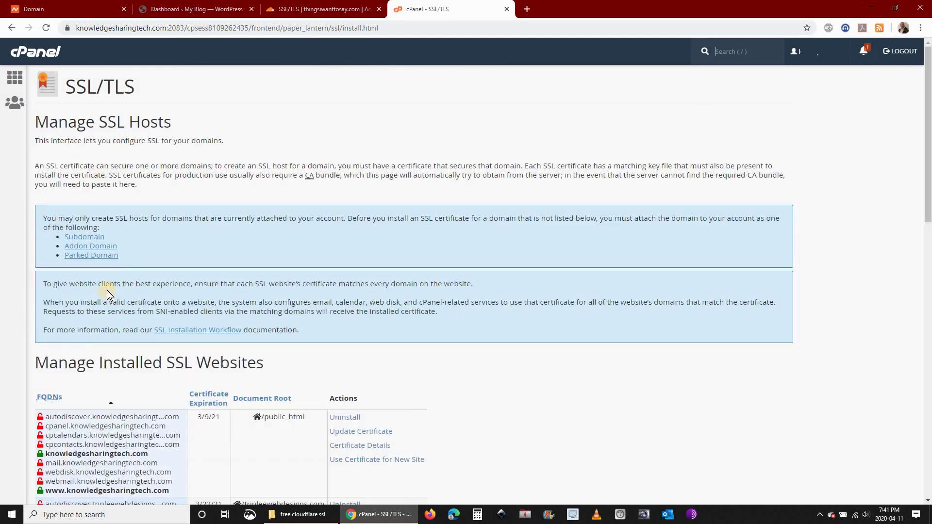
- Choose thingsiwanttosay.com as the domain for installing an SSL website
scroll(111, 294, down, 2)
scroll(111, 289, down, 2)
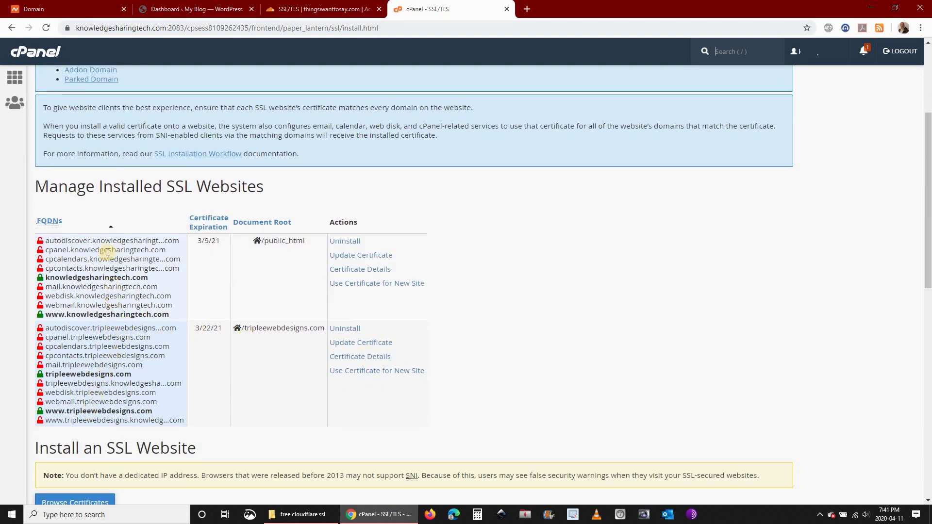
scroll(112, 335, down, 2)
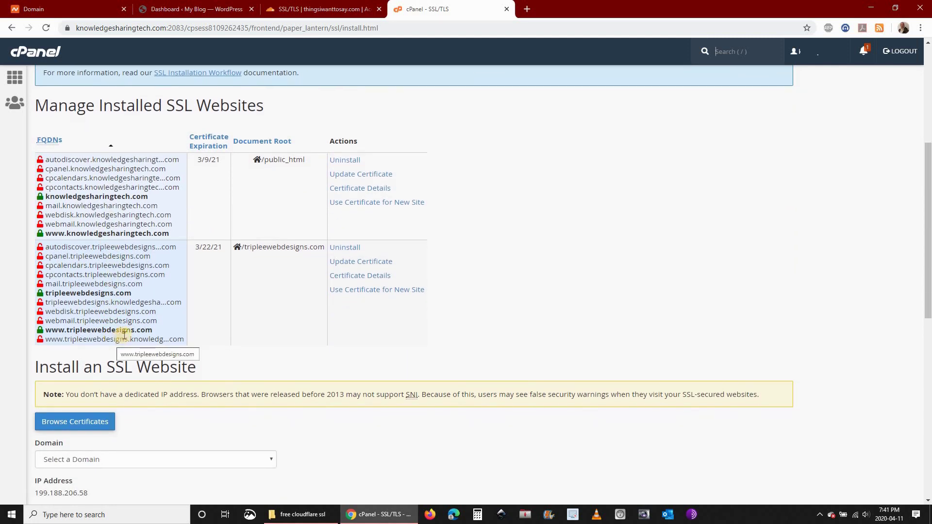
scroll(121, 336, down, 2)
scroll(123, 335, down, 1)
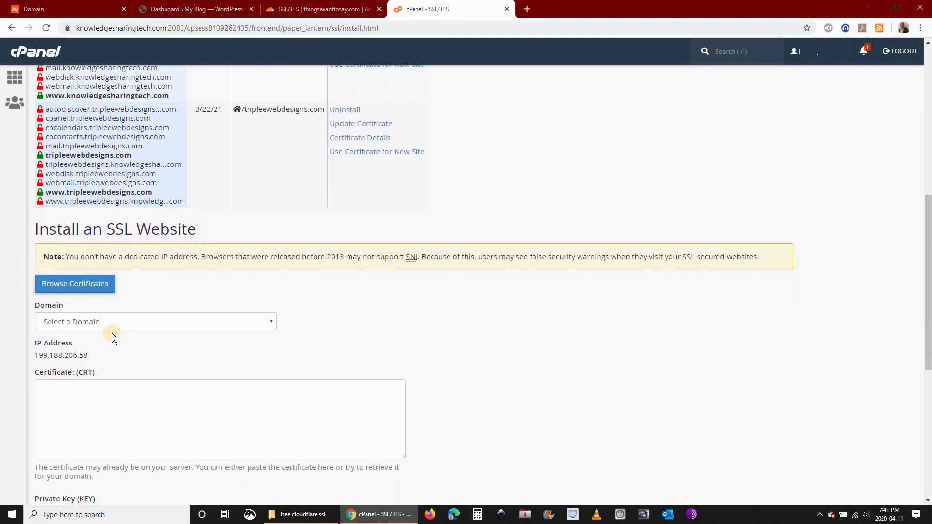
click(86, 322)
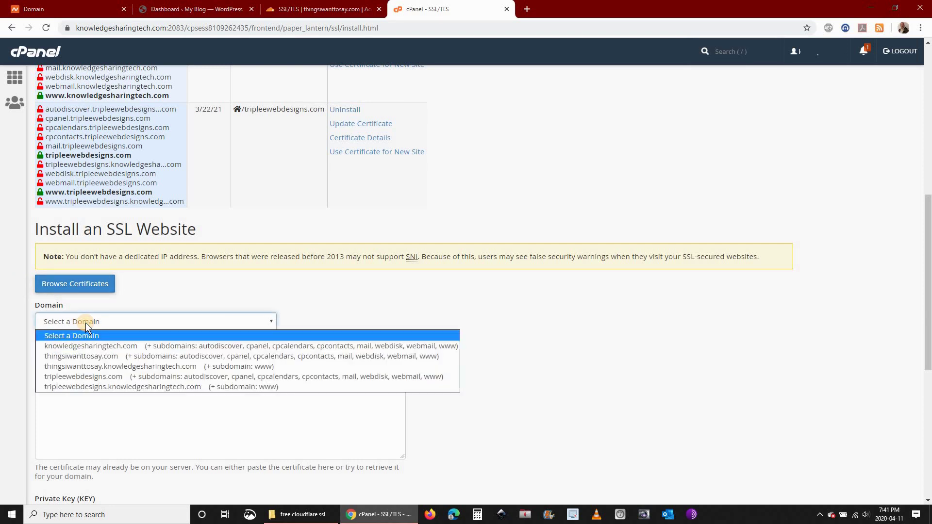
click(89, 355)
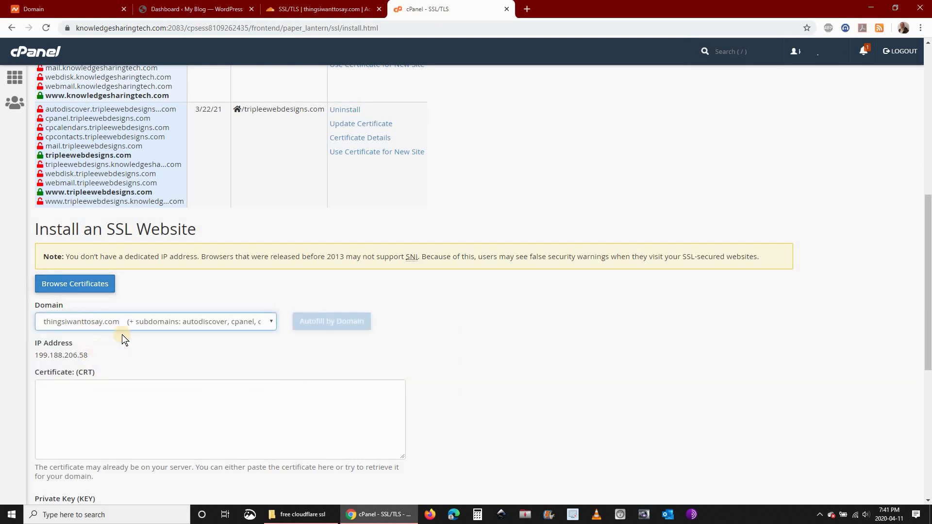
- Copy the complete origin certificate from Cloudflare and paste it into cPanel's Certificate (CRT) field
scroll(219, 338, down, 3)
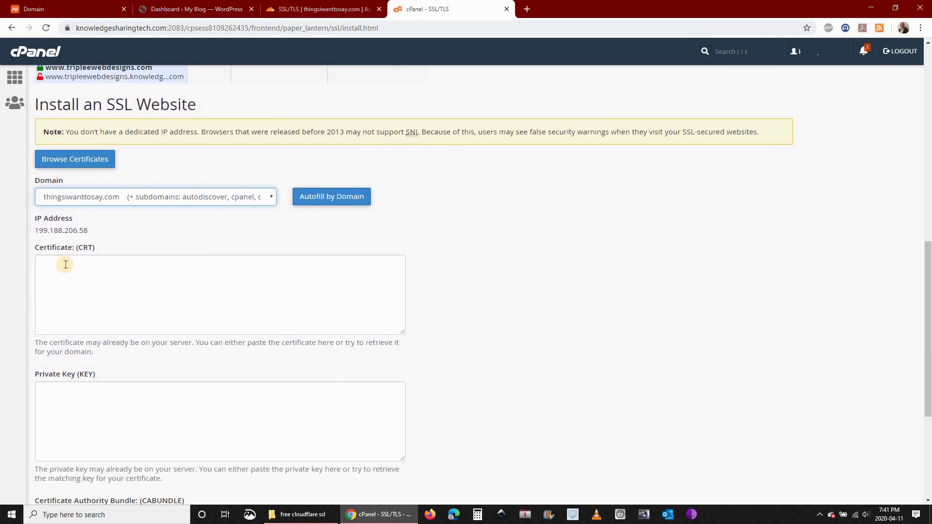
click(65, 264)
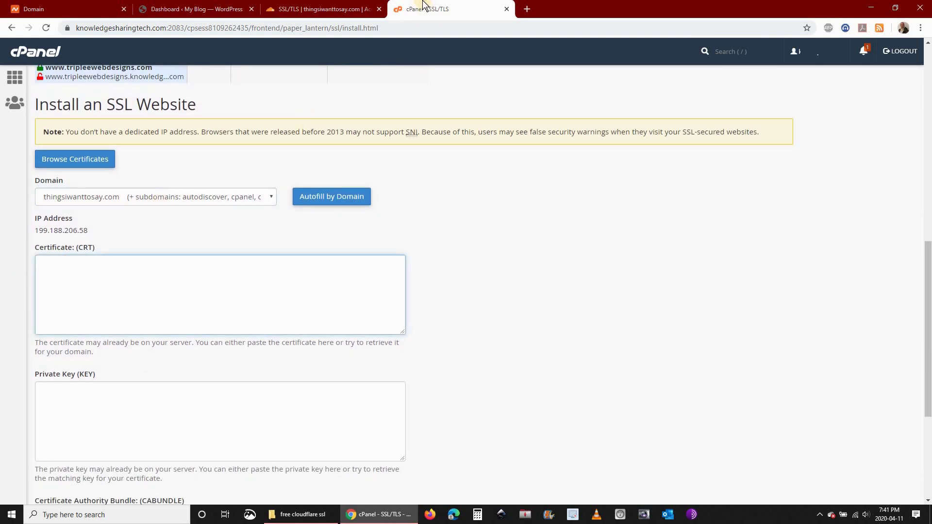
click(317, 8)
scroll(320, 270, down, 2)
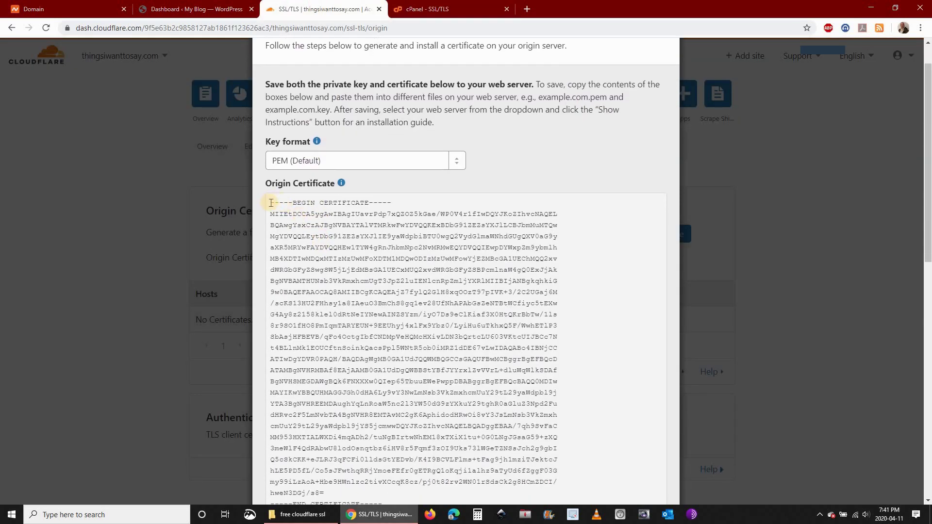
drag(275, 204, 433, 394)
right_click(406, 234)
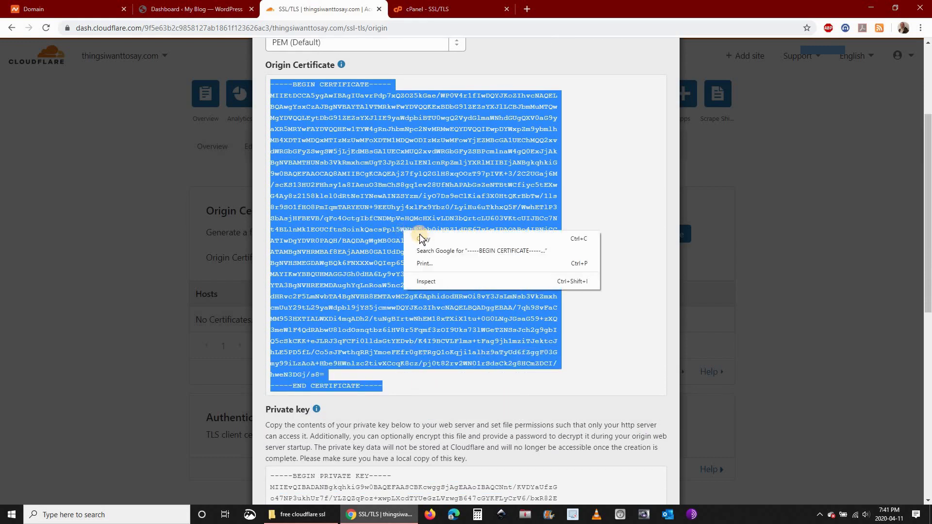
click(423, 238)
click(427, 9)
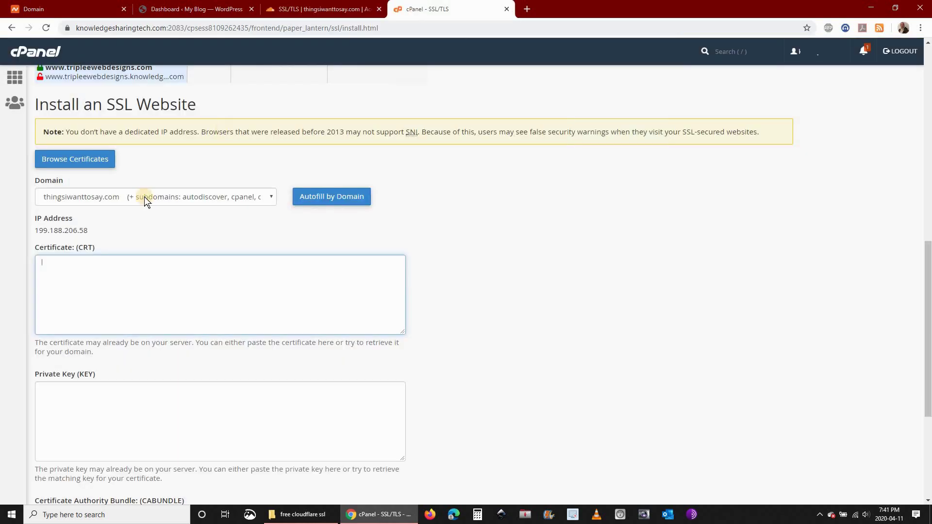
right_click(79, 269)
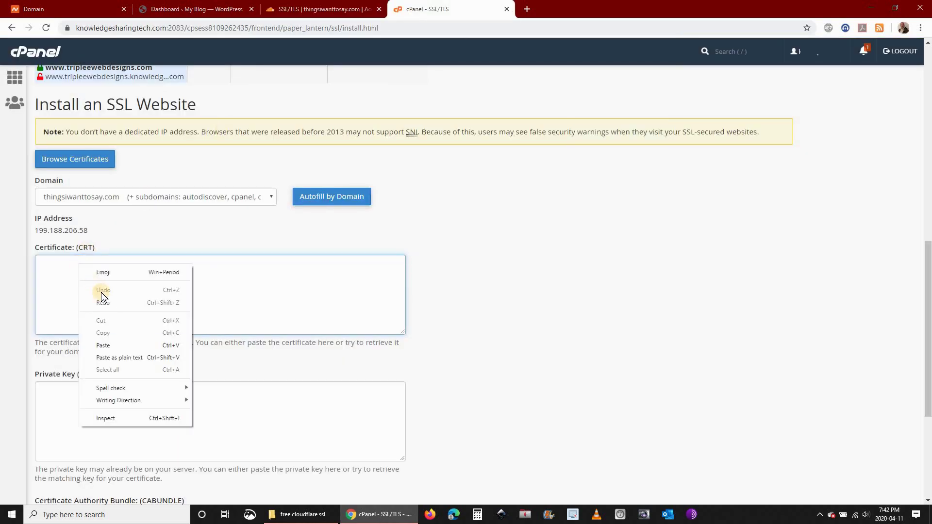
click(105, 343)
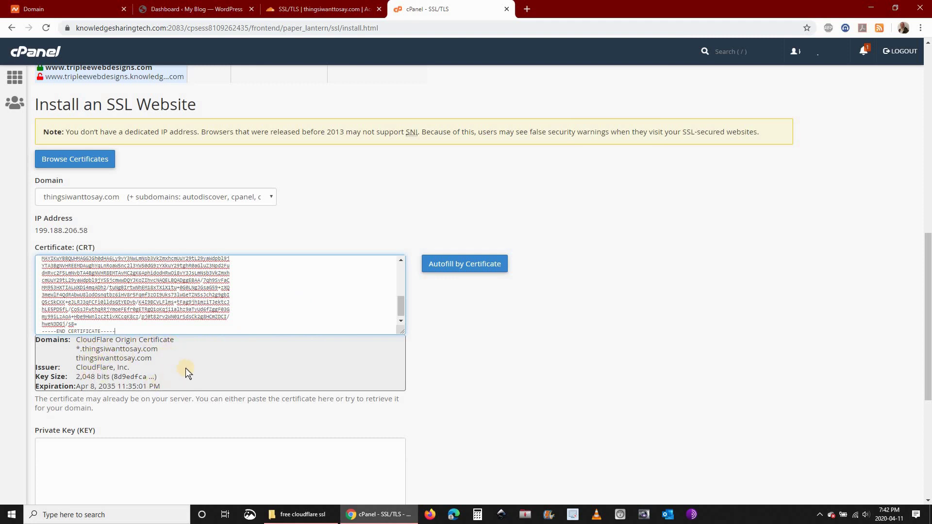
- Copy the complete private key from Cloudflare's origin certificate dialog and paste it into cPanel's Private Key (KEY) field
scroll(189, 372, down, 2)
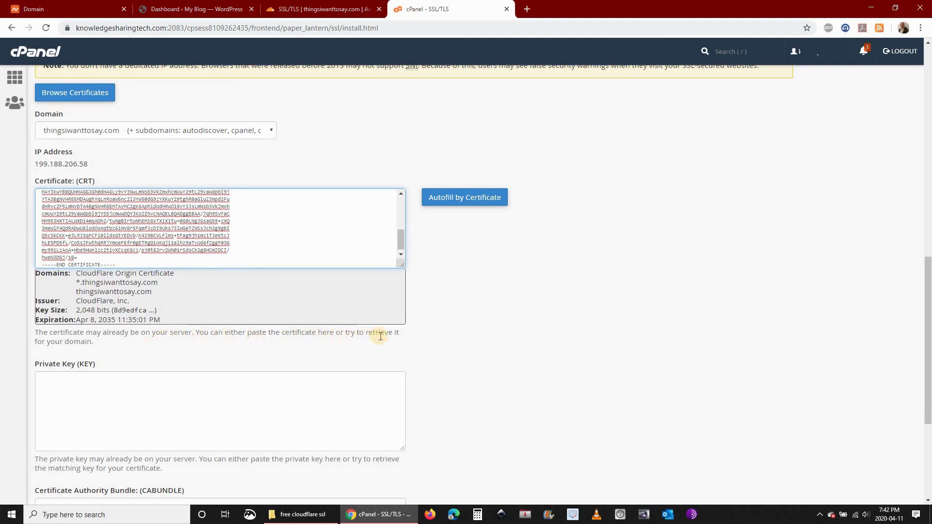
scroll(78, 384, down, 1)
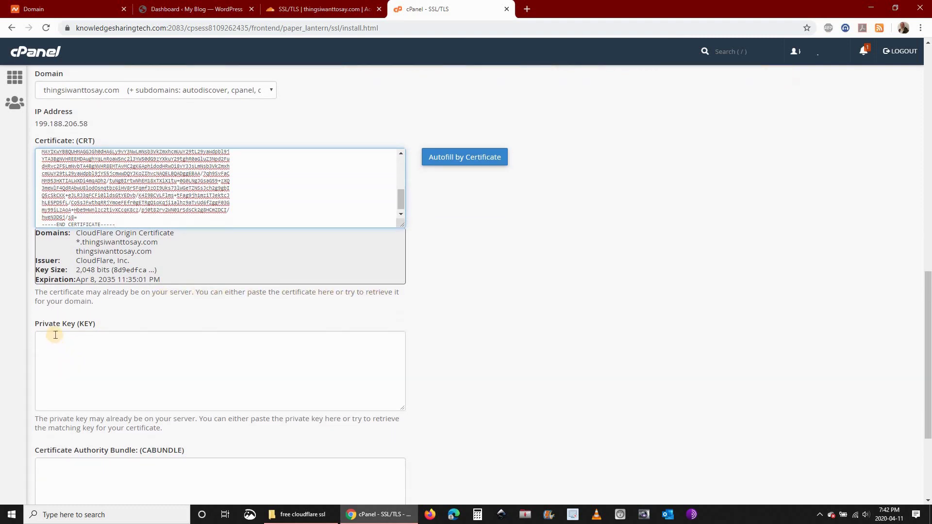
click(324, 9)
scroll(376, 286, down, 7)
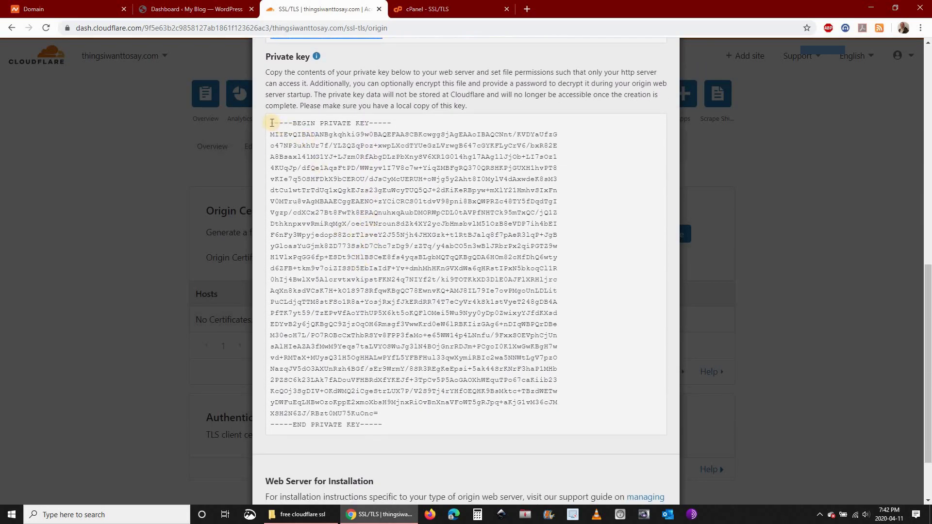
drag(271, 123, 388, 426)
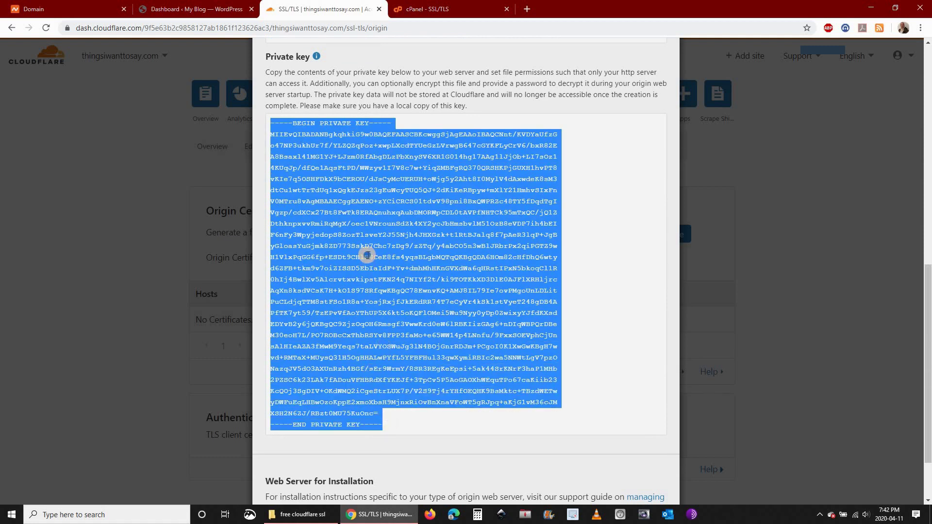
right_click(367, 256)
click(384, 264)
click(410, 9)
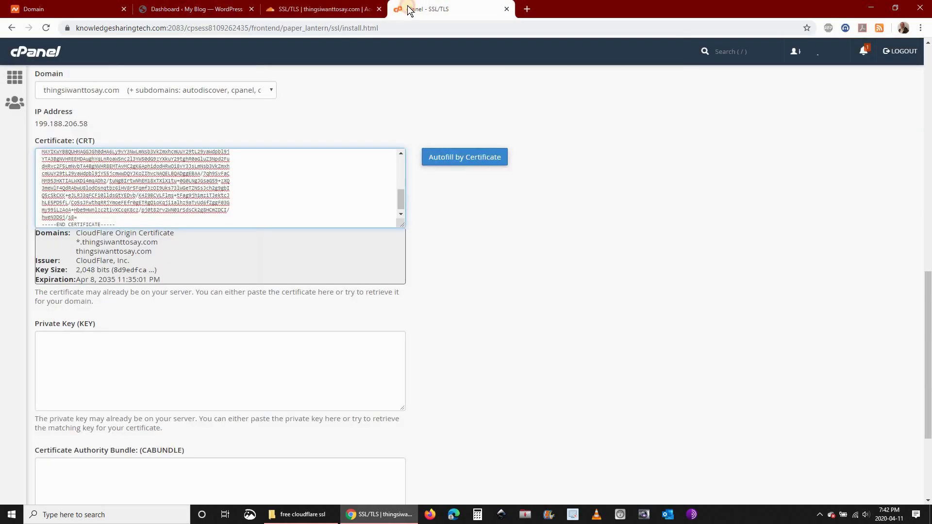
click(83, 348)
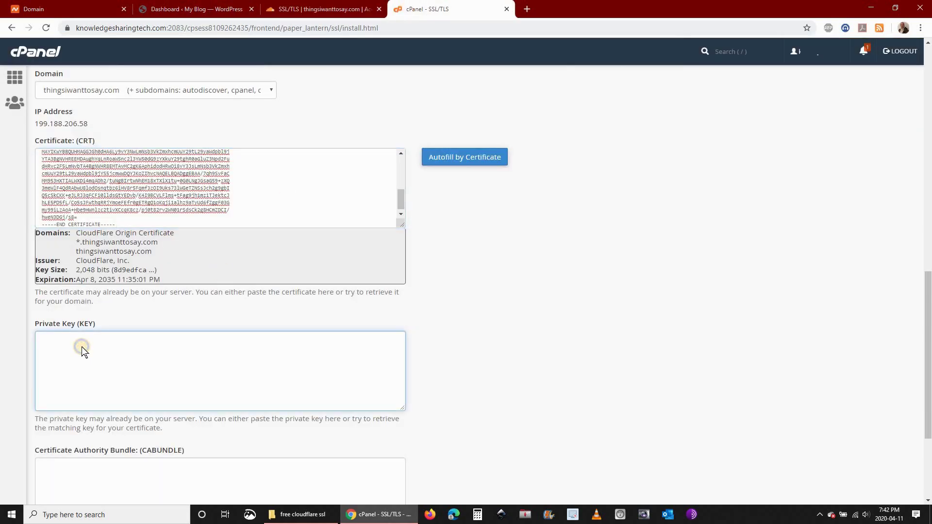
right_click(82, 348)
click(112, 262)
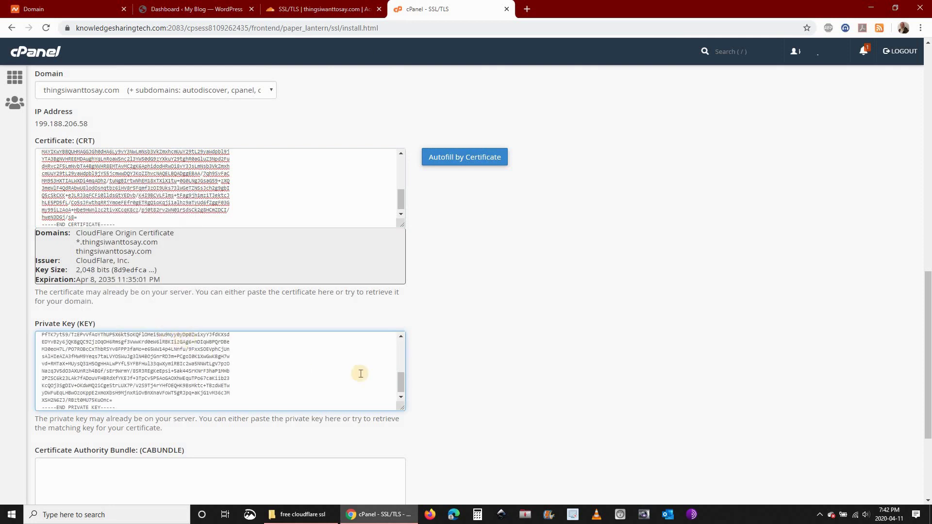
scroll(318, 358, down, 1)
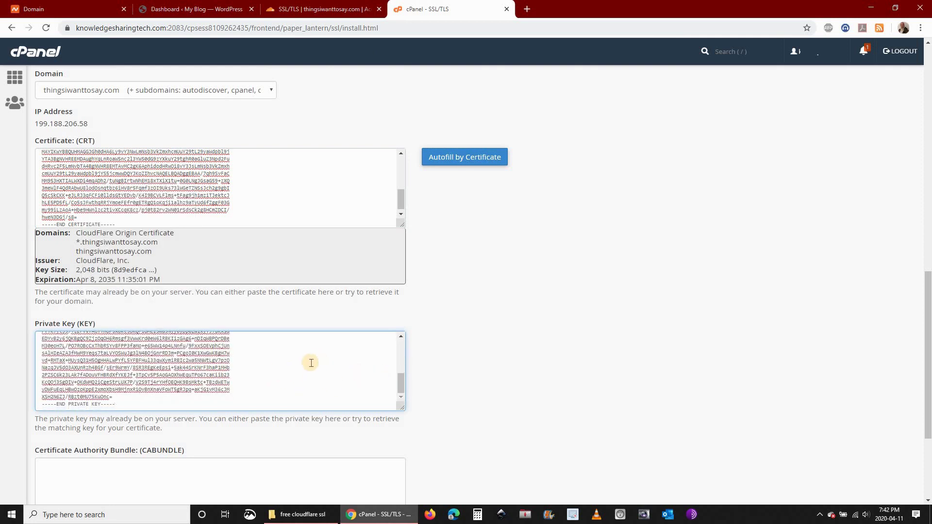
- Open Cloudflare's support article "Managing Cloudflare Origin CA certificates" and go to its optional Step 4 on adding Origin CA root certificates
scroll(210, 416, down, 2)
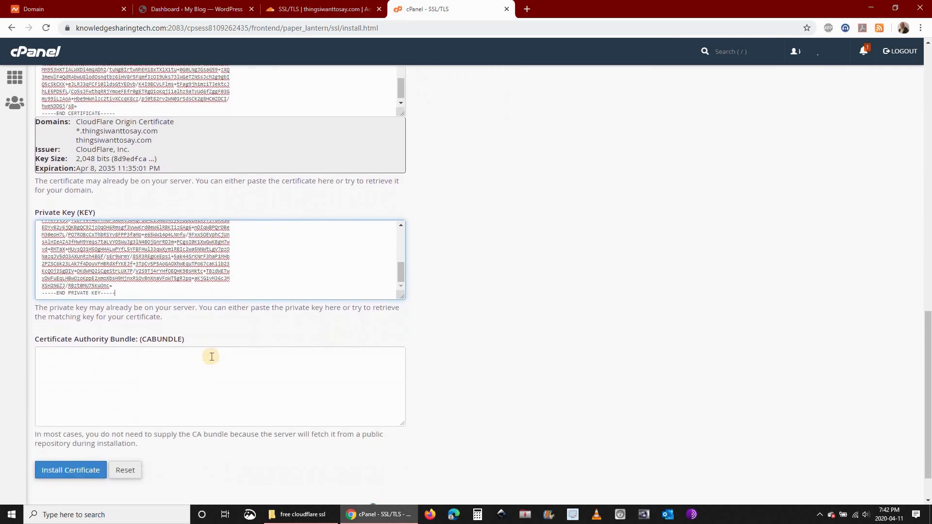
scroll(218, 349, down, 1)
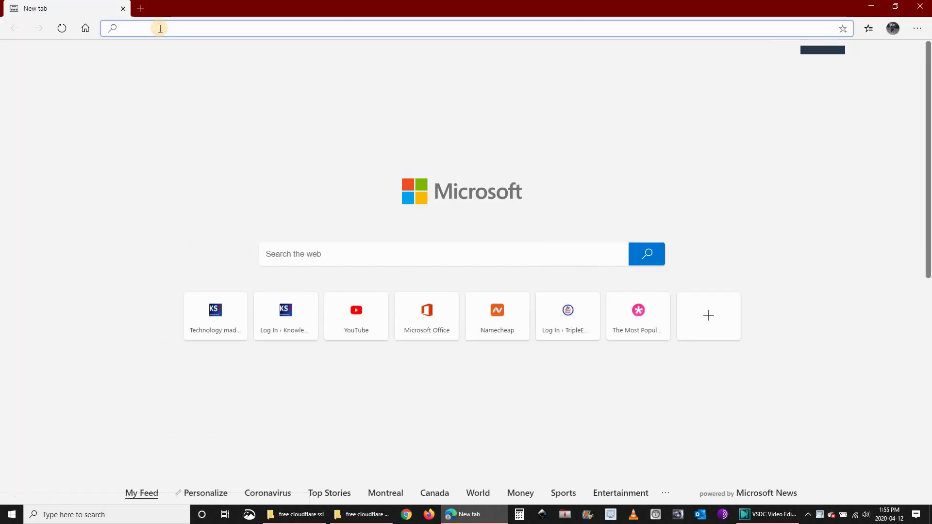
key(ctrl+v)
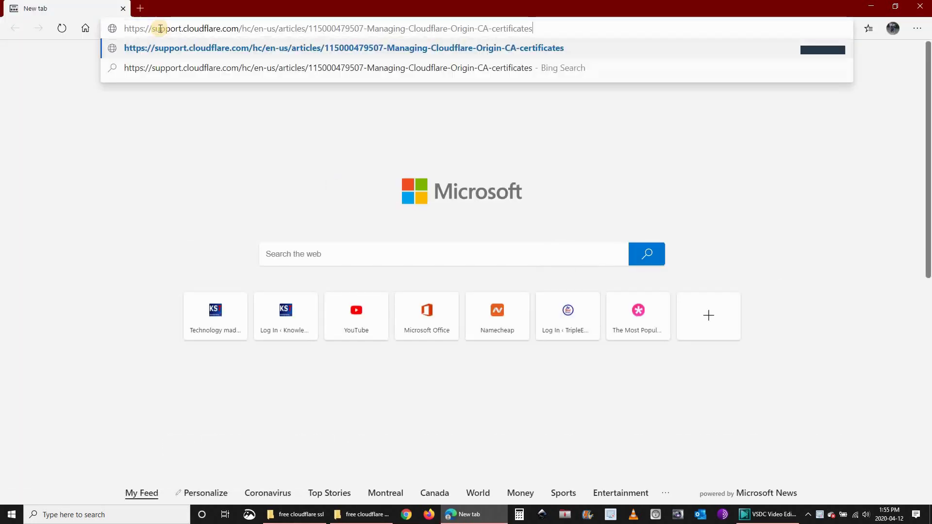
key(Return)
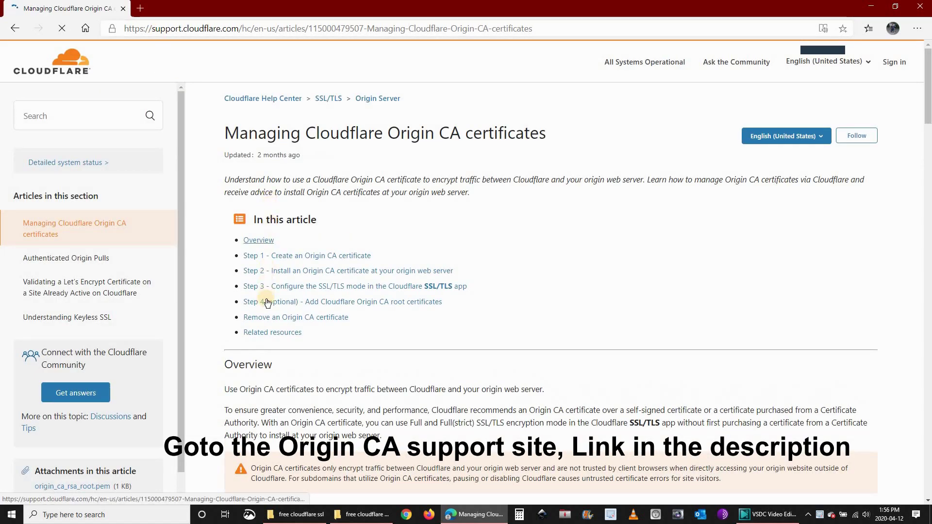
click(371, 301)
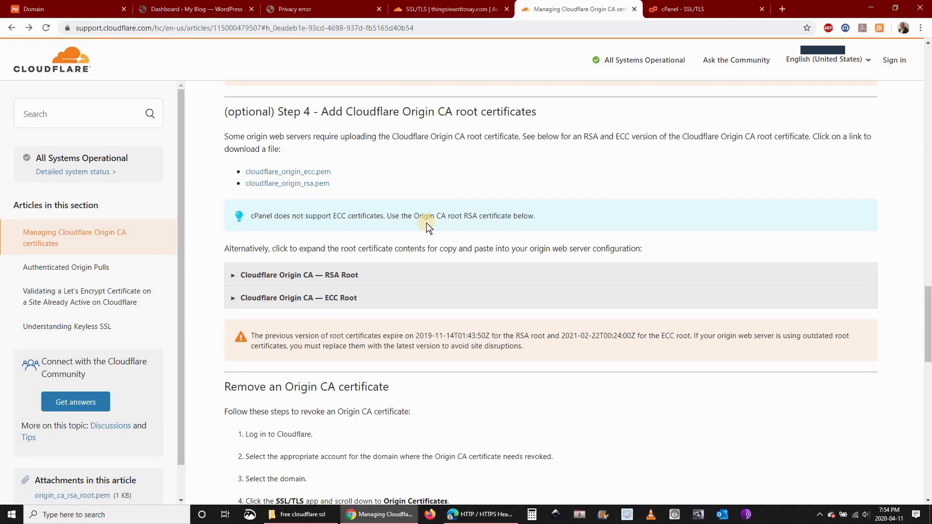
- Expand and copy the full Cloudflare Origin CA RSA Root certificate, and paste it into cPanel's Certificate Authority Bundle (CABUNDLE) field
click(235, 275)
scroll(334, 181, down, 4)
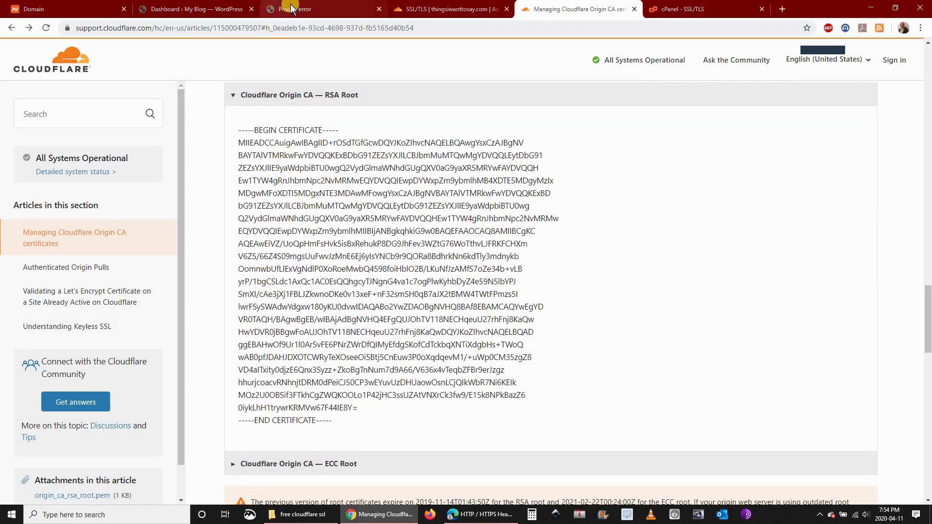
drag(238, 131, 329, 421)
right_click(365, 321)
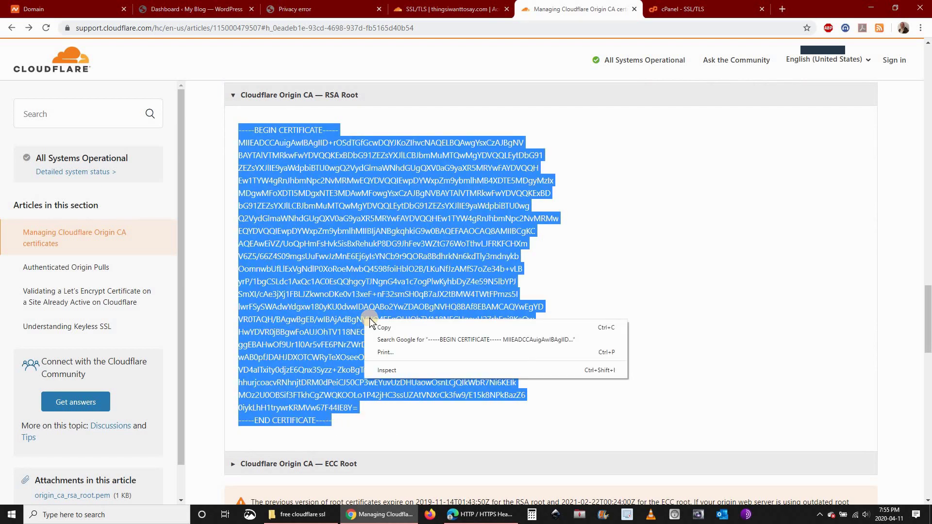
click(384, 328)
click(679, 10)
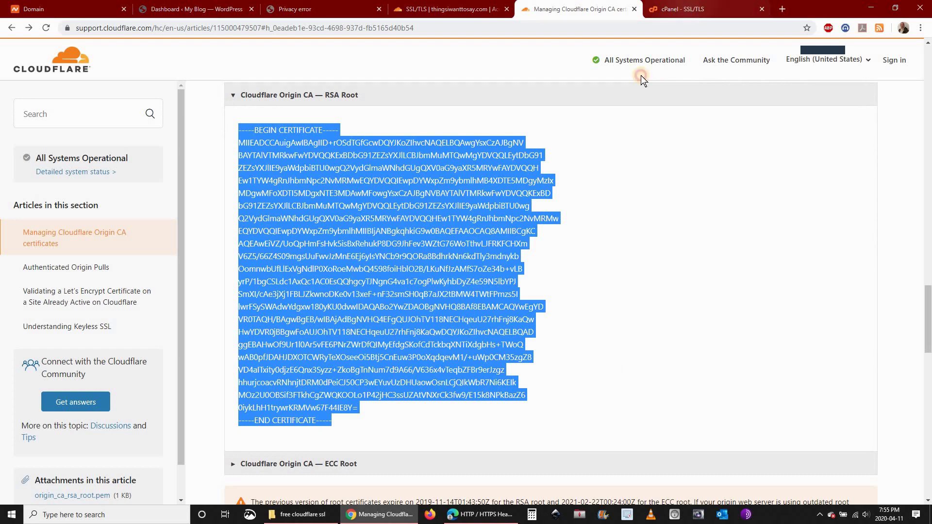
click(172, 346)
right_click(164, 342)
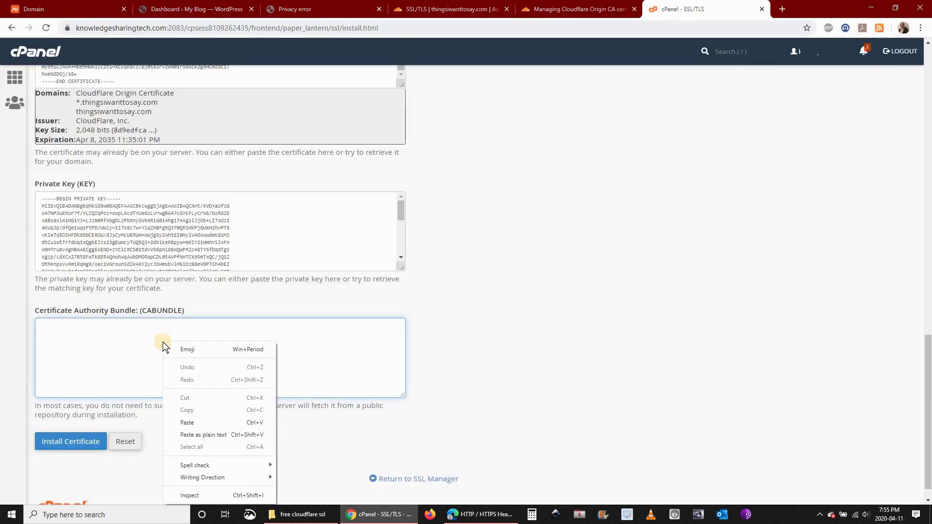
click(188, 422)
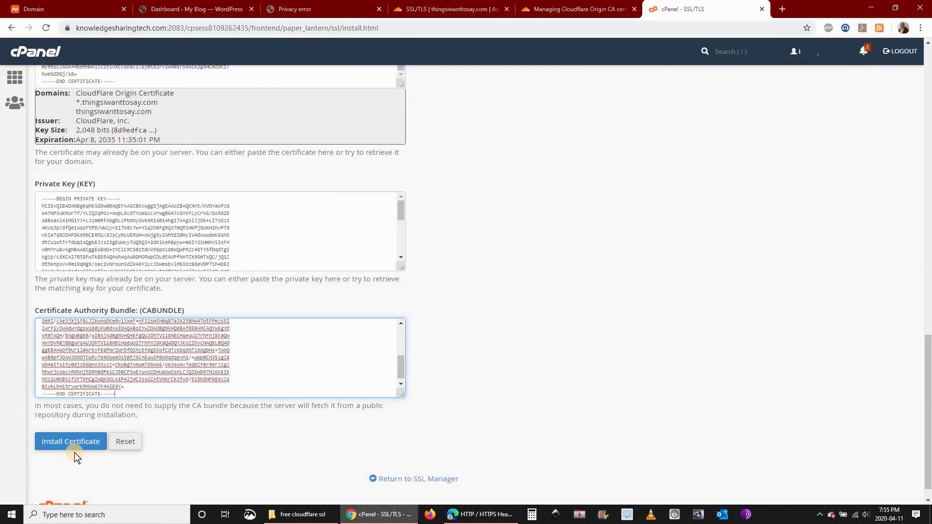
- Install the certificate for thingsiwanttosay.com, close the installation message and return to the SSL Manager
click(69, 439)
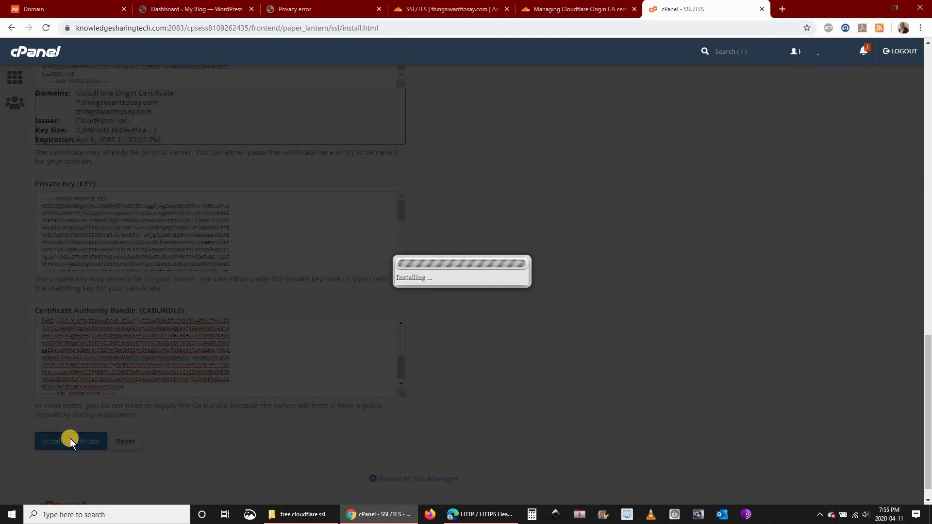
scroll(437, 305, down, 3)
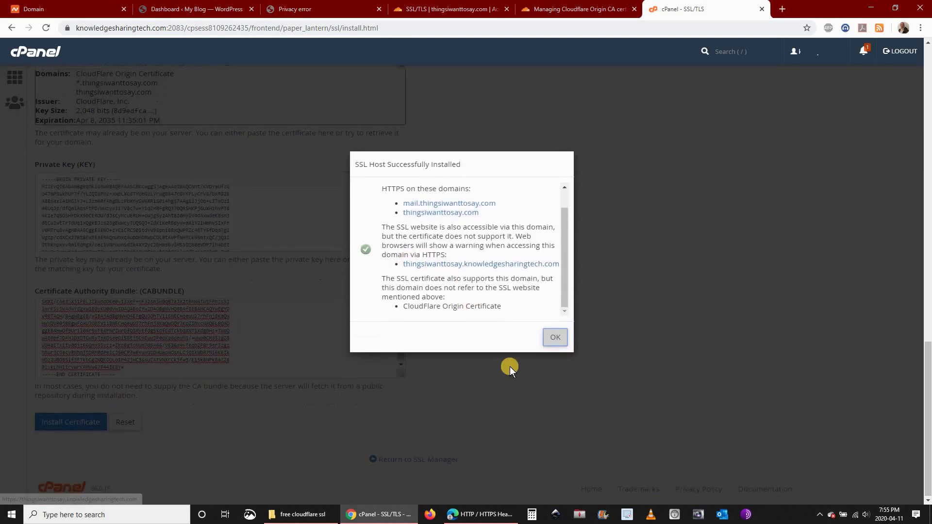
click(556, 336)
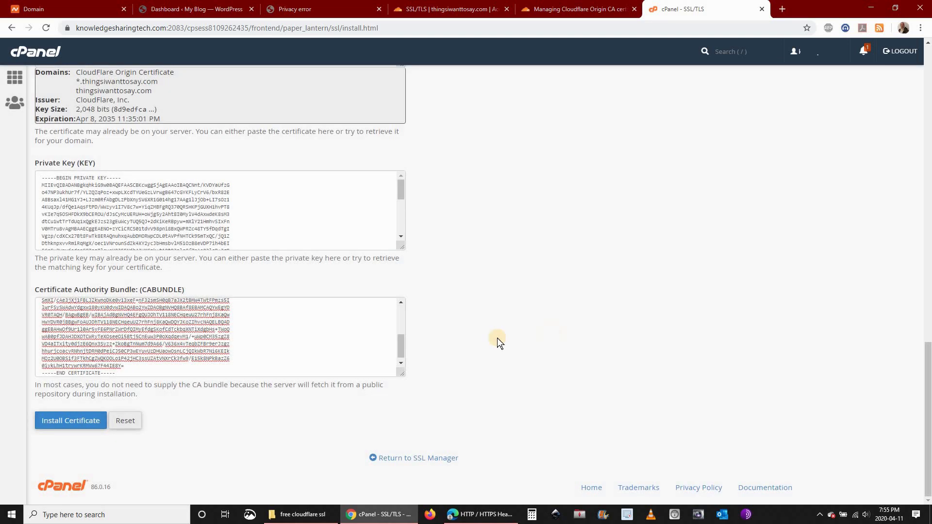
click(432, 457)
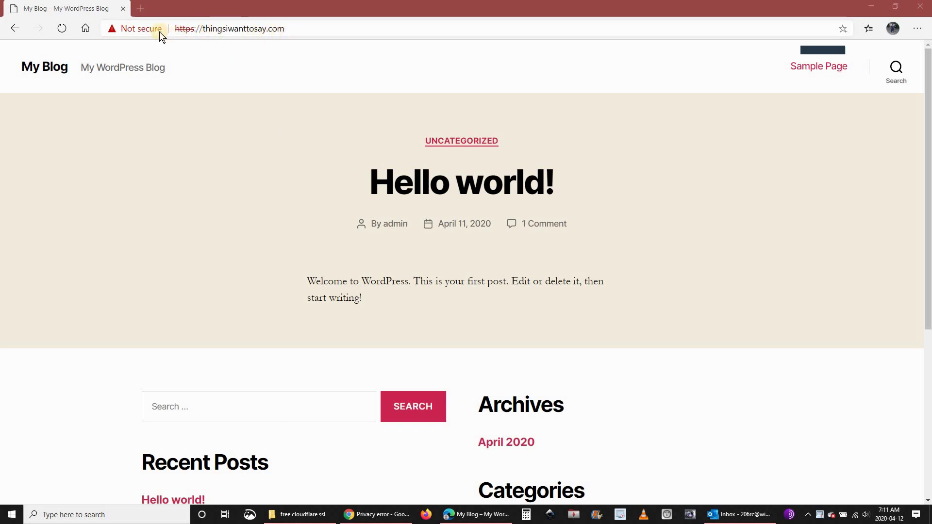
click(145, 29)
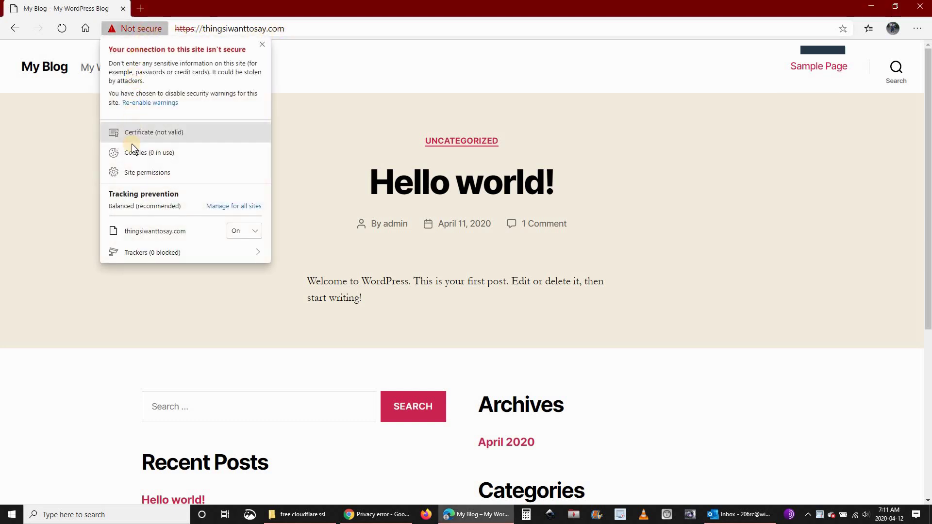
click(139, 272)
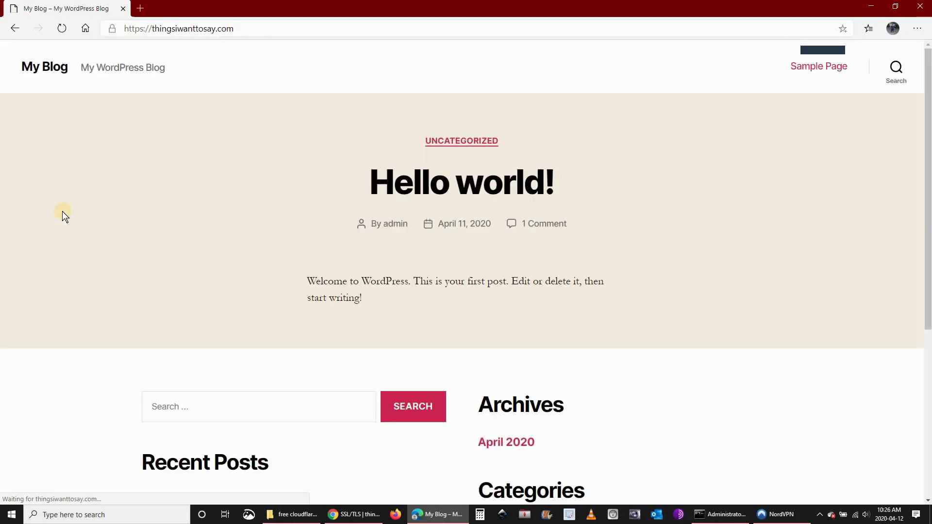
click(112, 29)
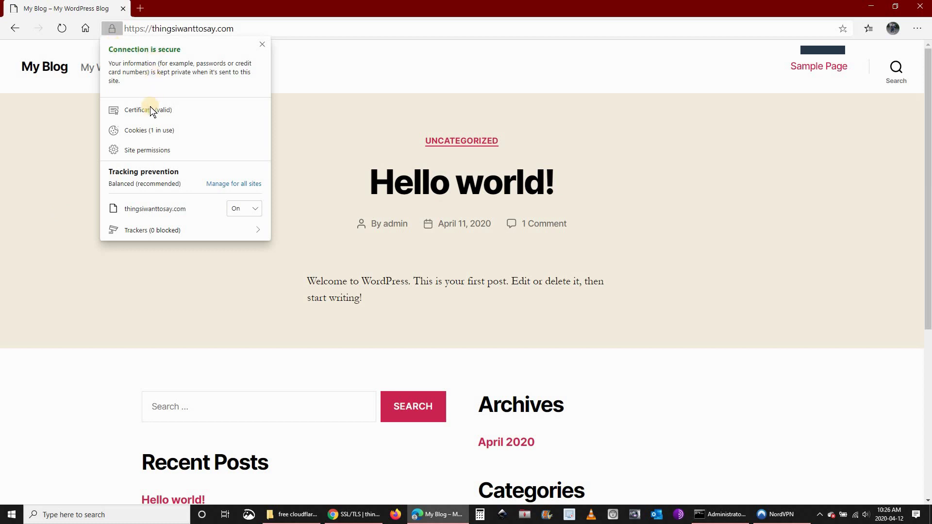
click(90, 377)
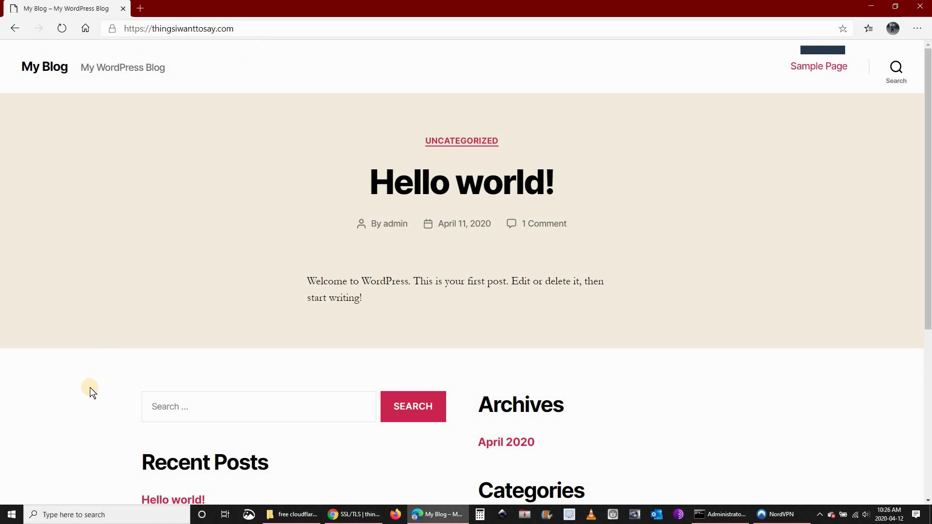